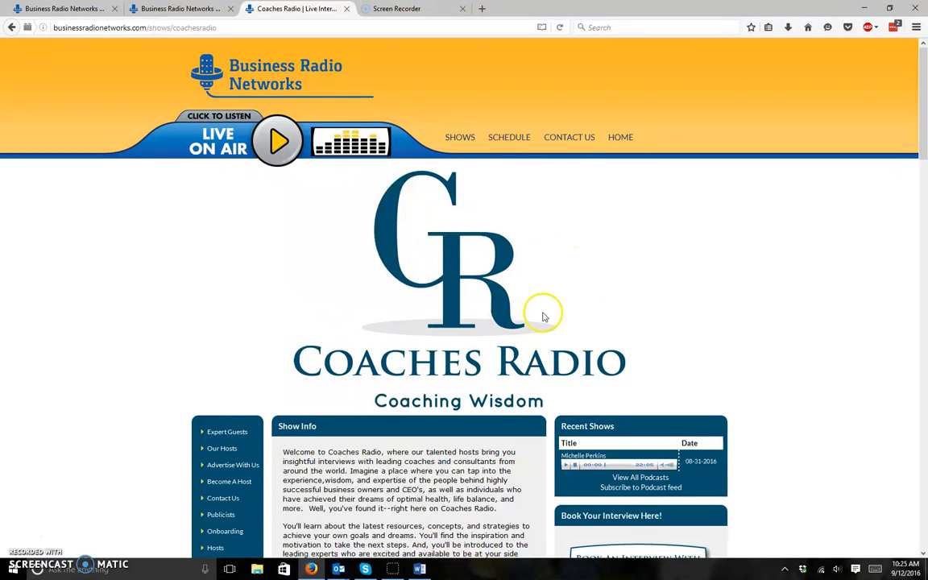
- Examine the Coaches Radio show page, from the show info and host bios down to the guest article
scroll(321, 467, "down", 2)
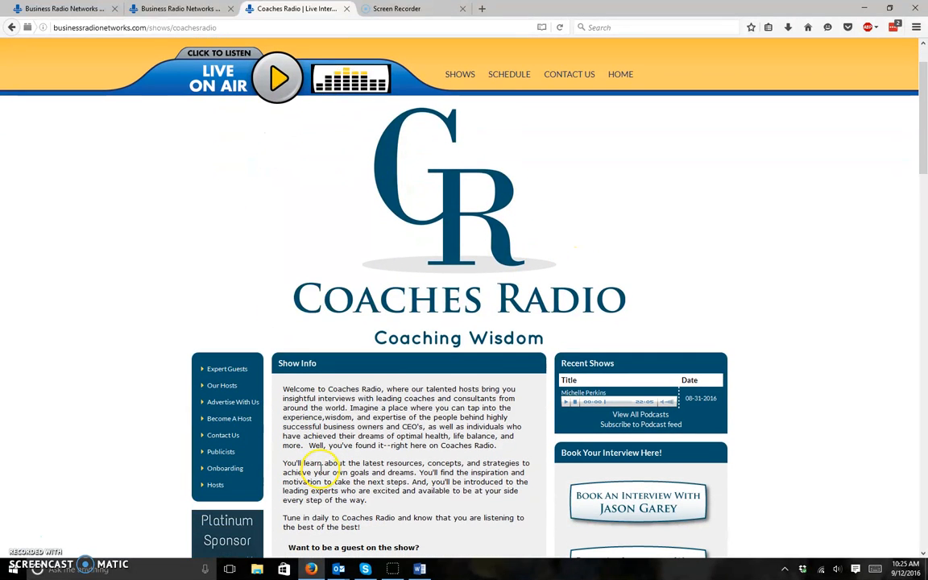
left_click_drag(279, 363, 317, 364)
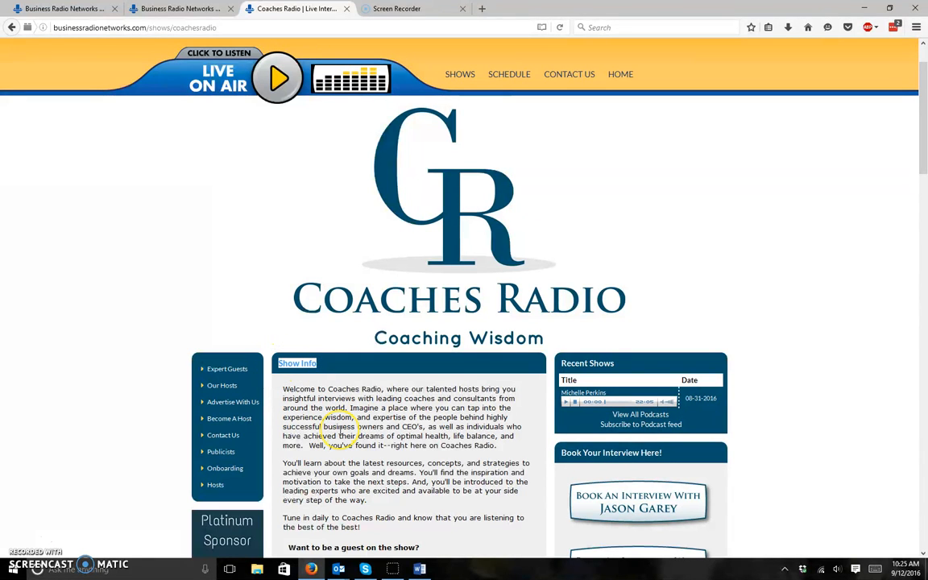
scroll(338, 435, "down", 3)
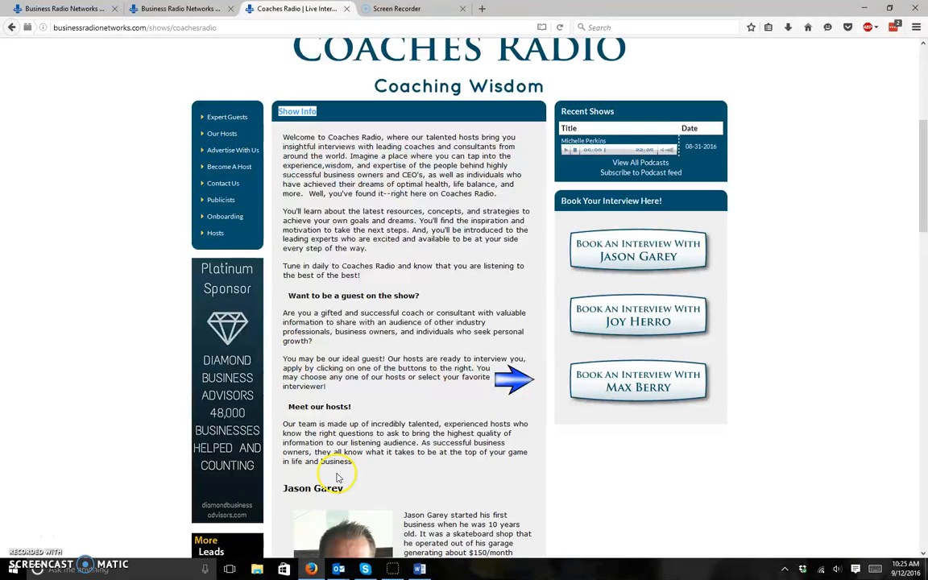
scroll(484, 452, "down", 1)
scroll(484, 452, "down", 2)
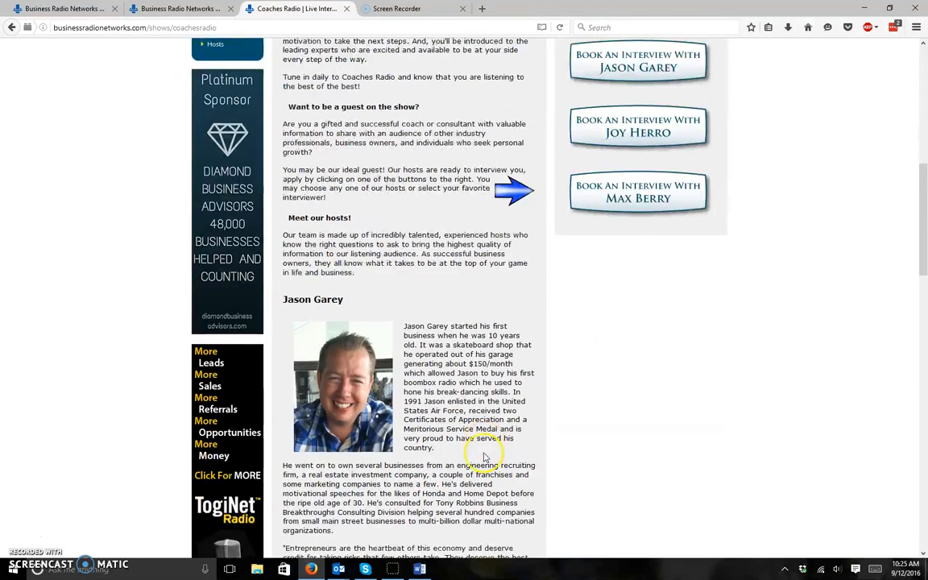
scroll(479, 401, "down", 1)
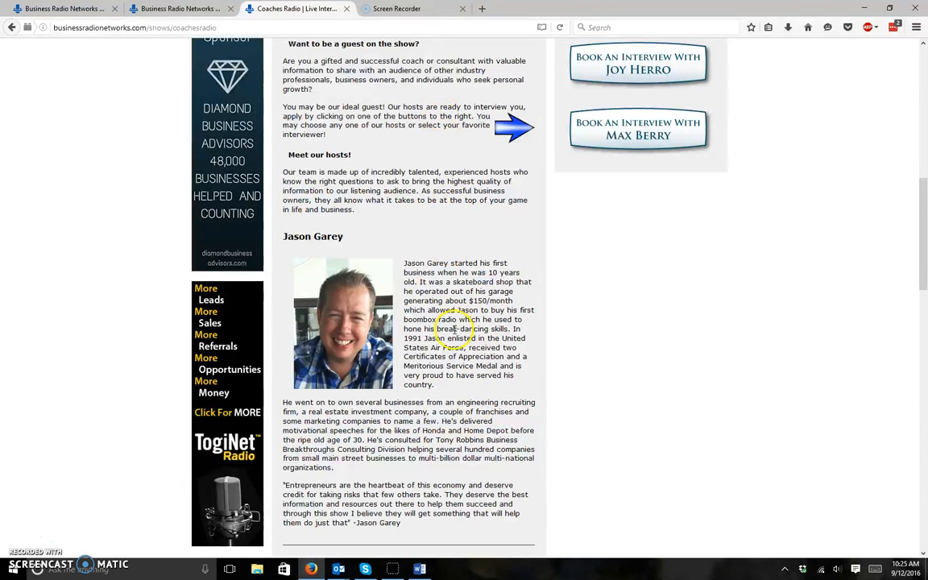
scroll(455, 333, "down", 10)
scroll(455, 332, "down", 3)
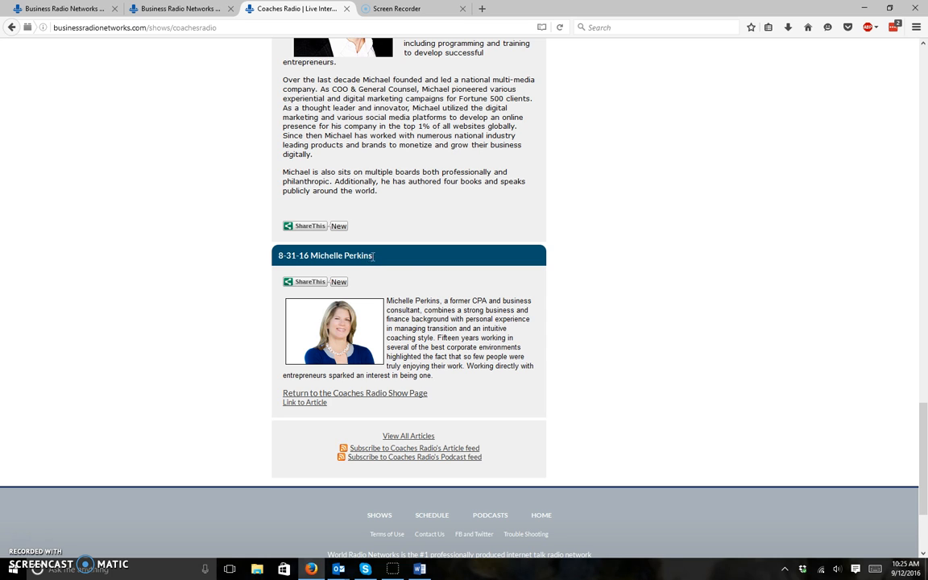
- Open the 8-31-16 guest article through its article link and look over its page
left_click(394, 255)
left_click(319, 406)
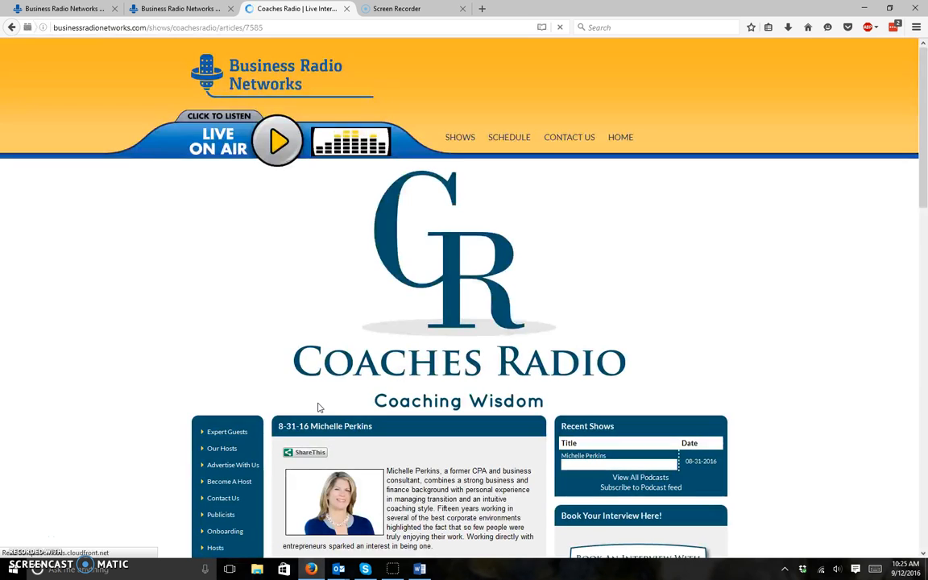
scroll(527, 323, "down", 3)
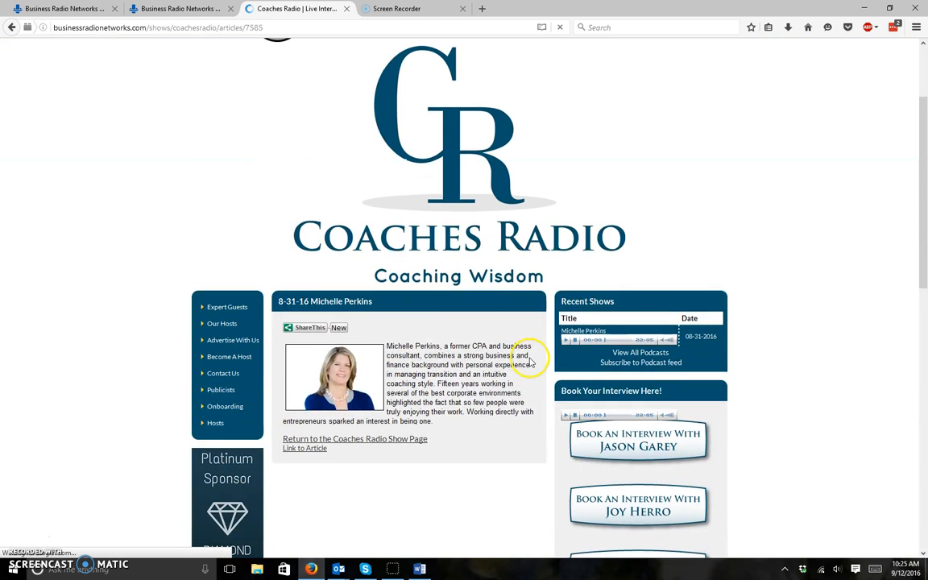
scroll(644, 100, "up", 3)
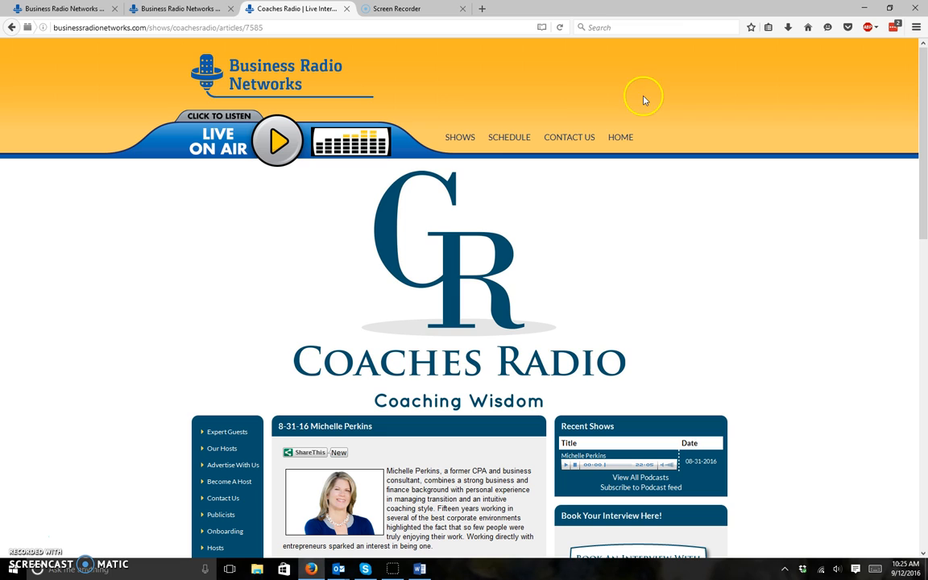
- View the administration login page, switch to the signed-in Coaches Radio info page, and review the Show Description text
left_click(64, 11)
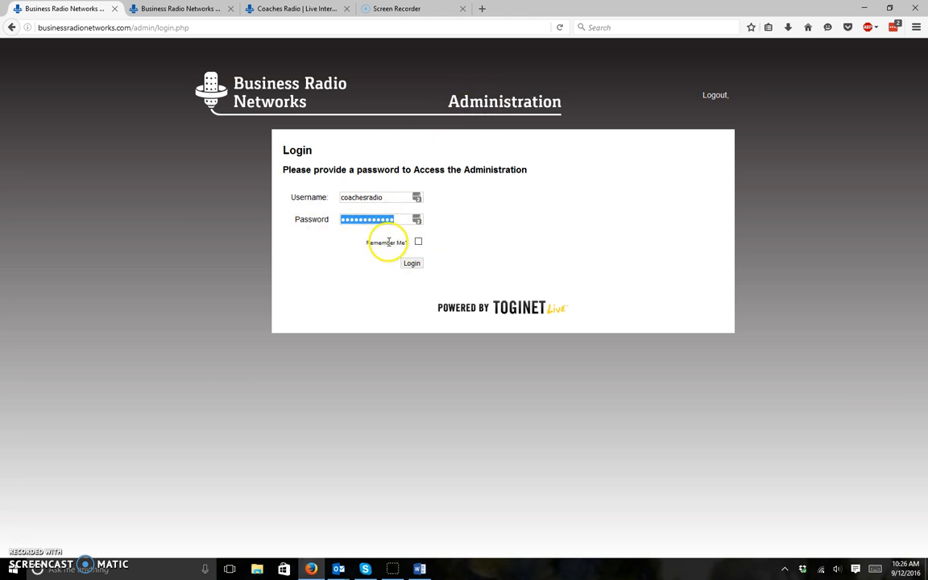
left_click(190, 7)
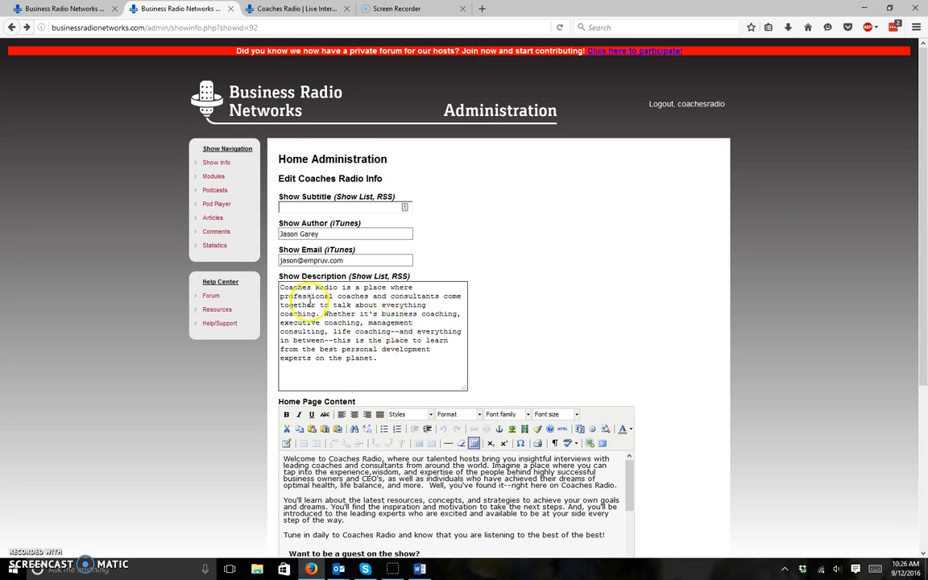
left_click(383, 358)
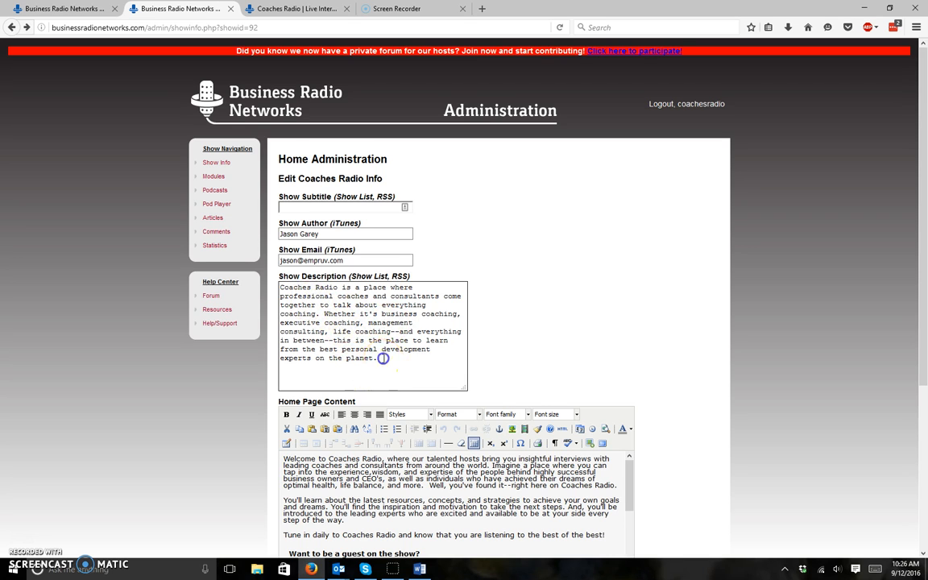
left_click_drag(383, 359, 280, 288)
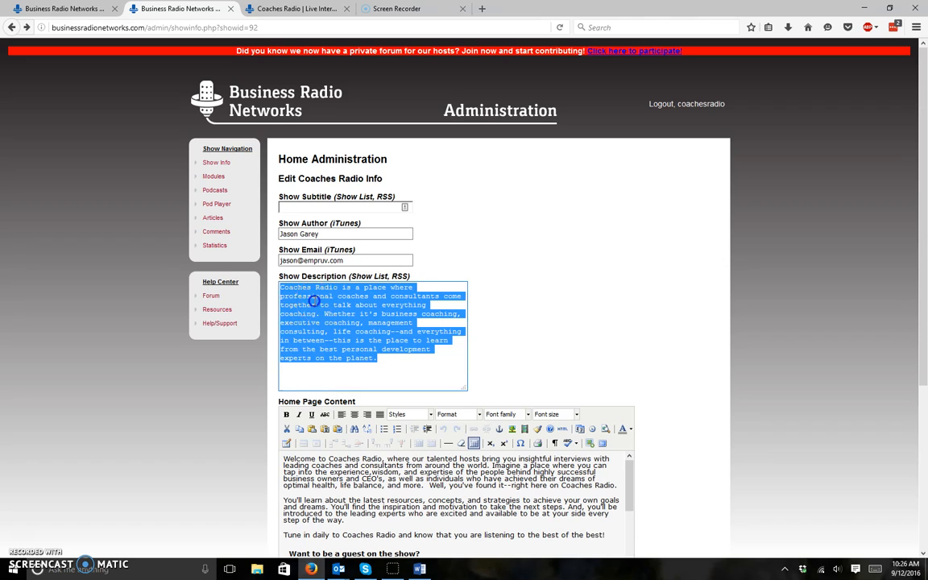
left_click(313, 302)
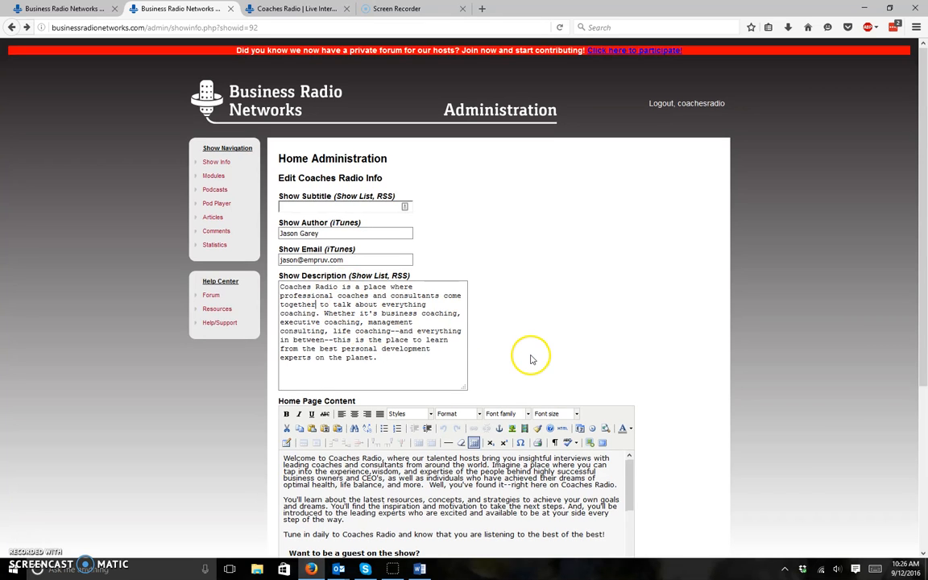
- Examine the Home Page Content of the show info form, including the welcome text and host bios
scroll(530, 358, "down", 3)
scroll(530, 355, "down", 1)
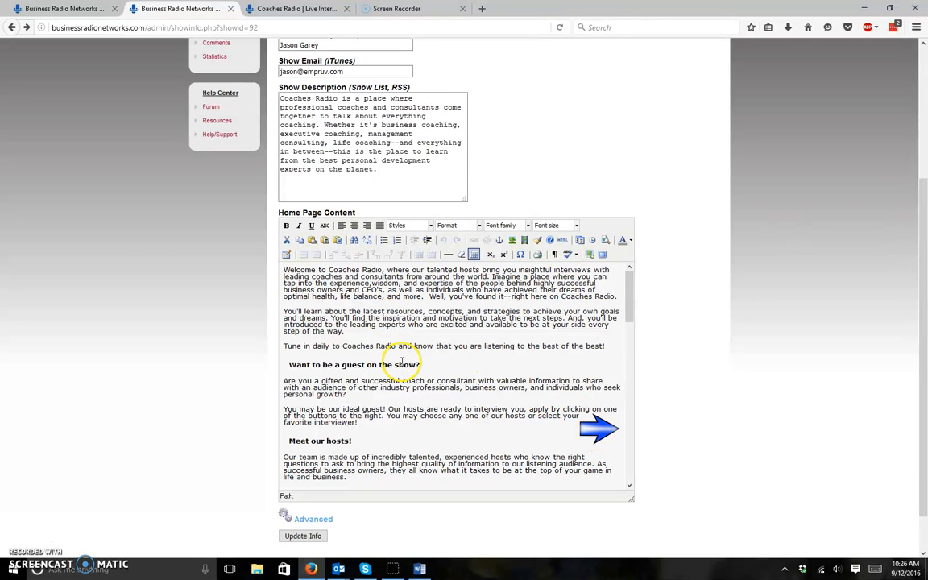
scroll(403, 363, "down", 1)
scroll(403, 363, "down", 5)
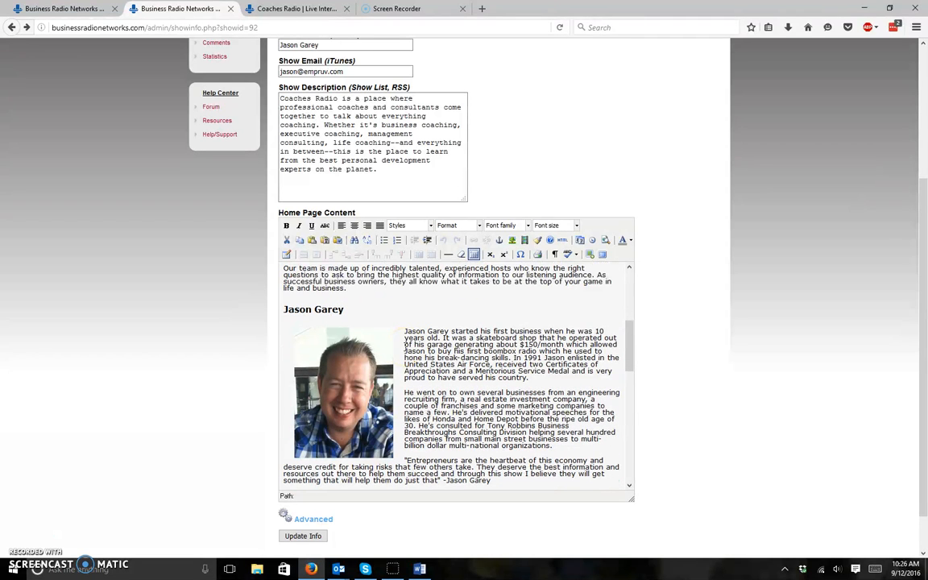
scroll(405, 345, "down", 1)
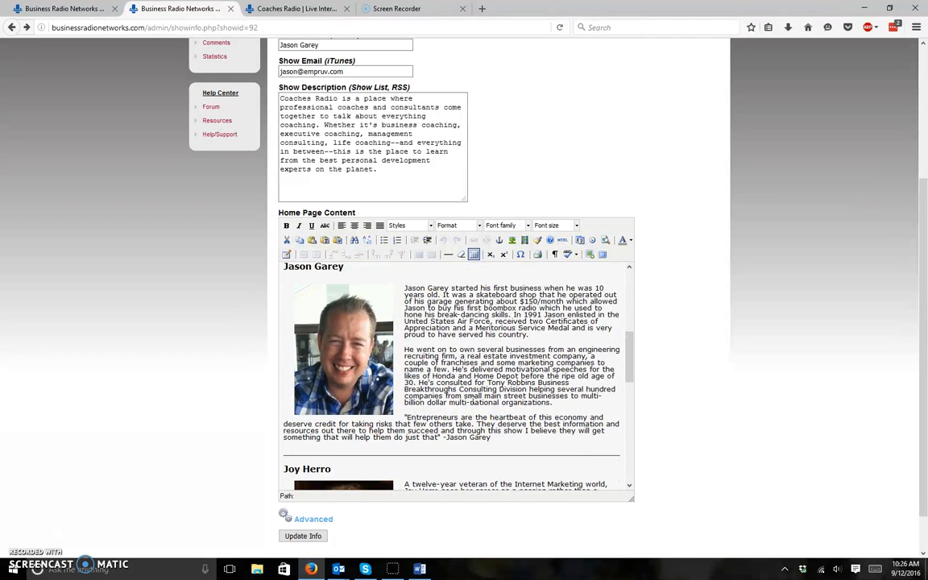
scroll(473, 400, "up", 6)
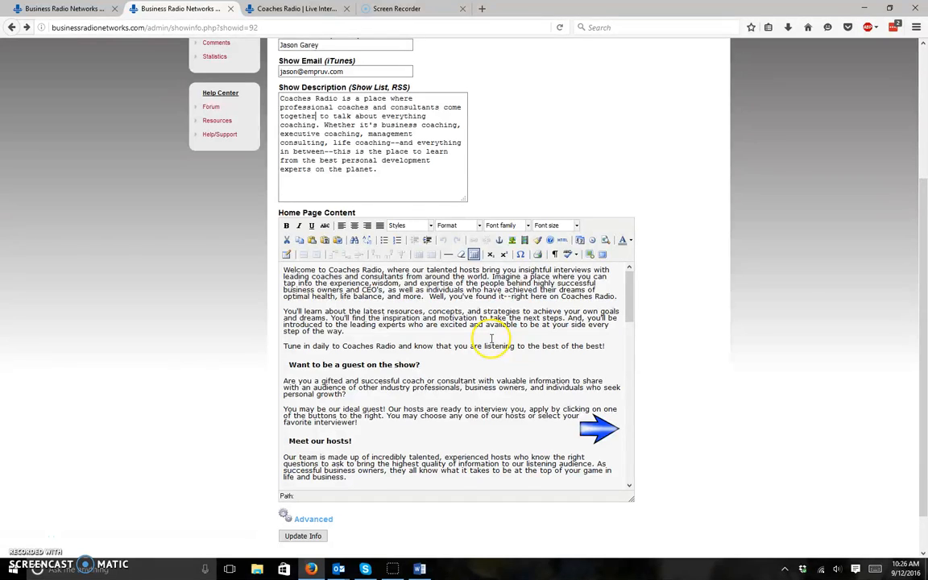
scroll(561, 154, "up", 3)
scroll(561, 157, "up", 1)
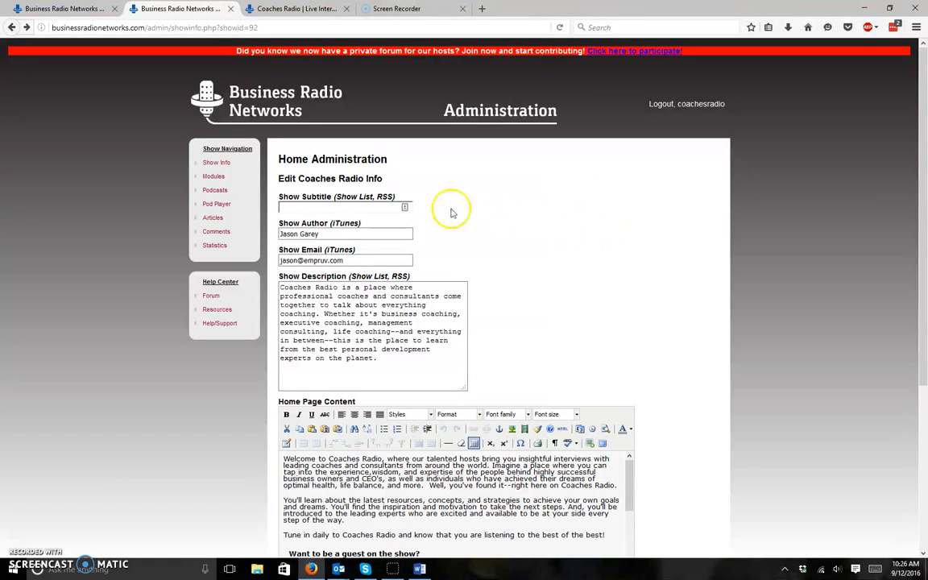
- Start a new Coaches Radio article titled with 10-12-16, the guest's full name and "Developing Your Mindset", separated by commas
left_click(219, 219)
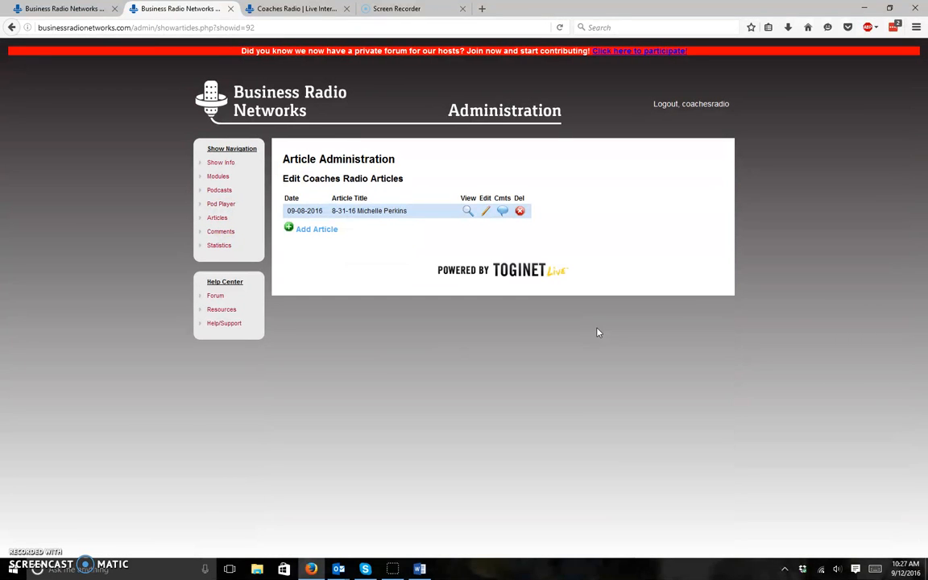
left_click(315, 229)
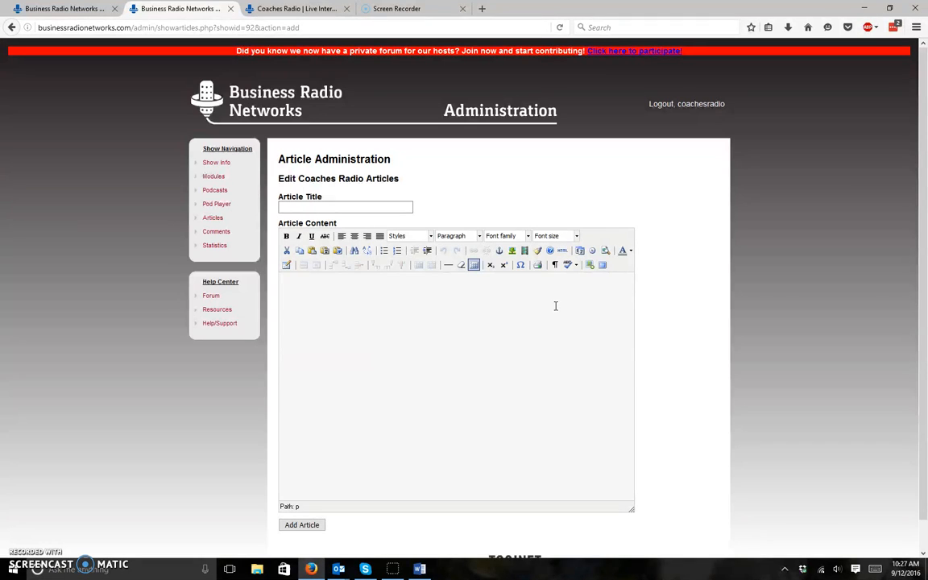
left_click(336, 298)
left_click(326, 207)
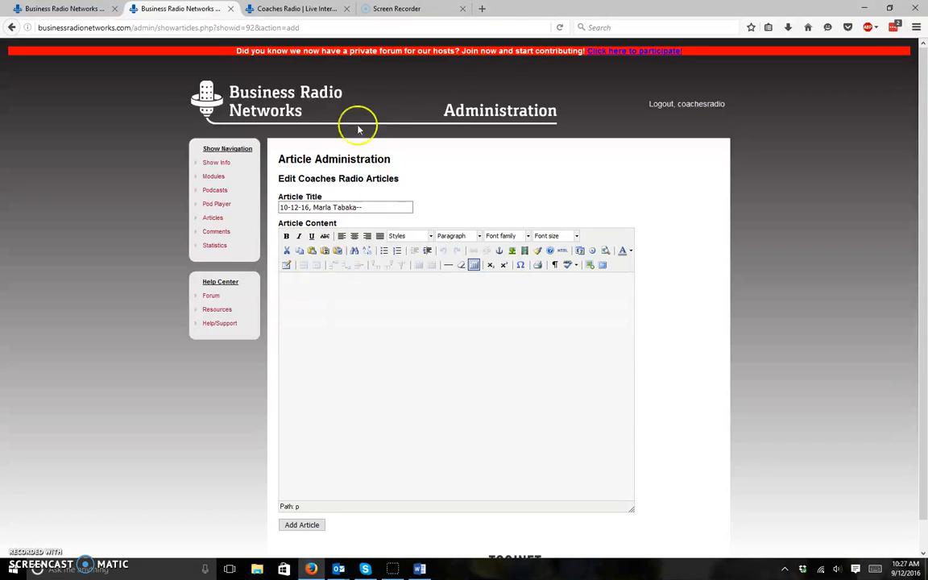
left_click(364, 207)
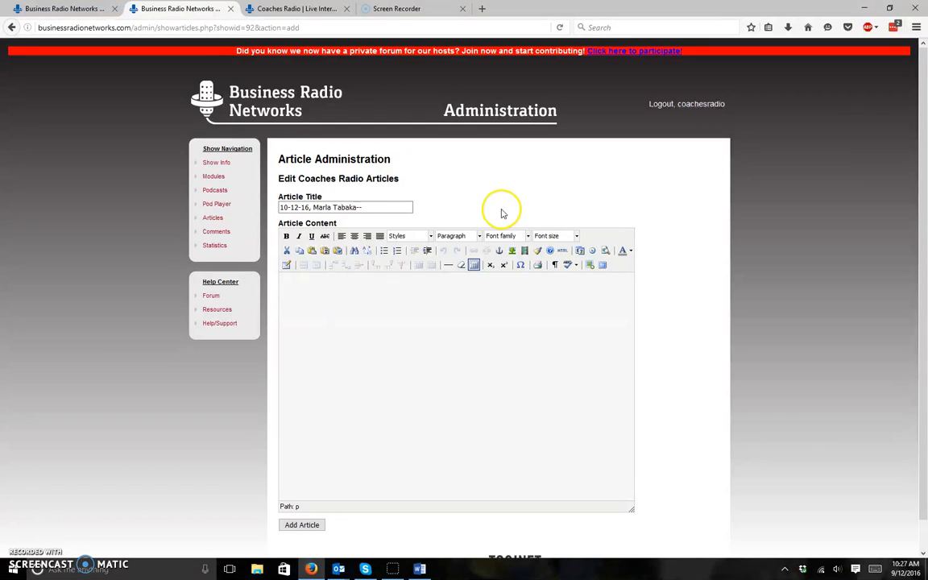
left_click(386, 204)
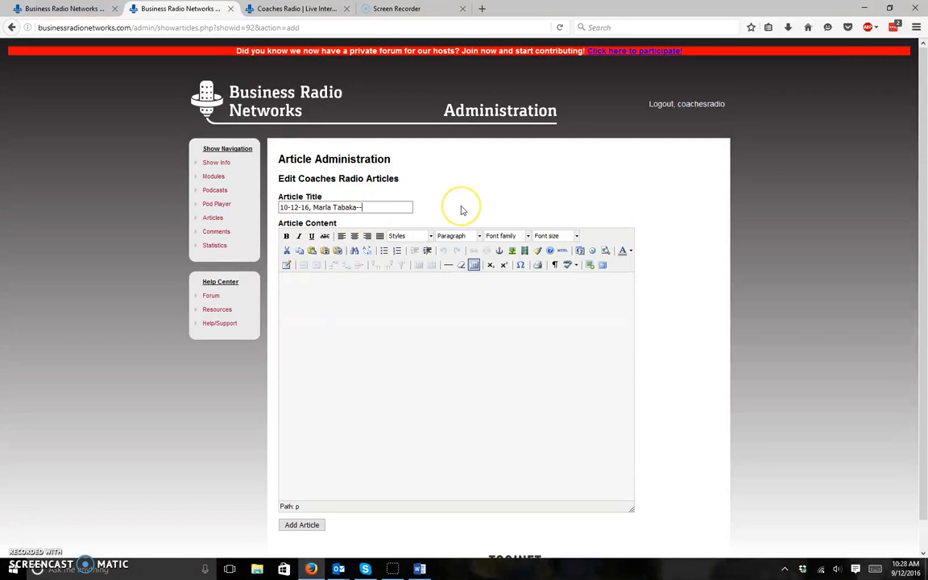
left_click(405, 213)
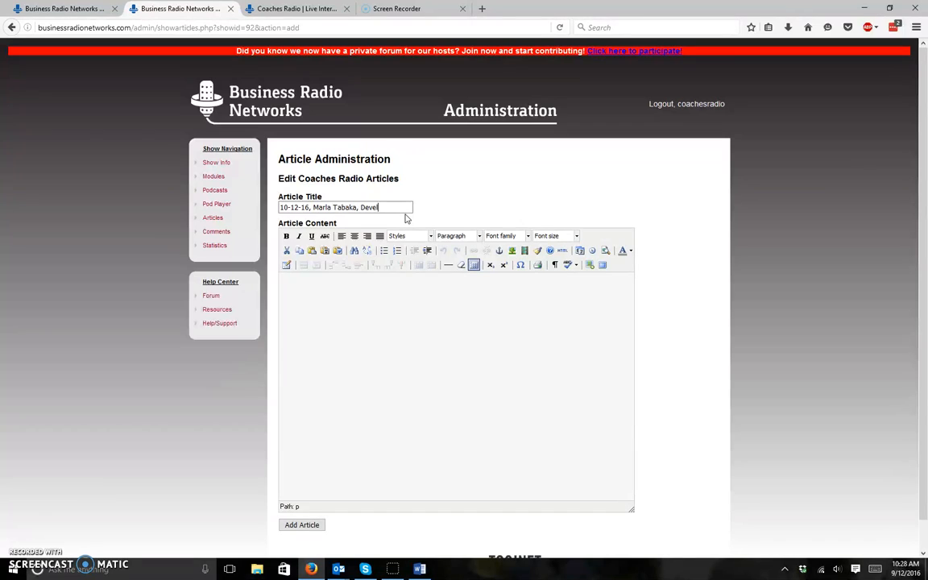
type("Mindset")
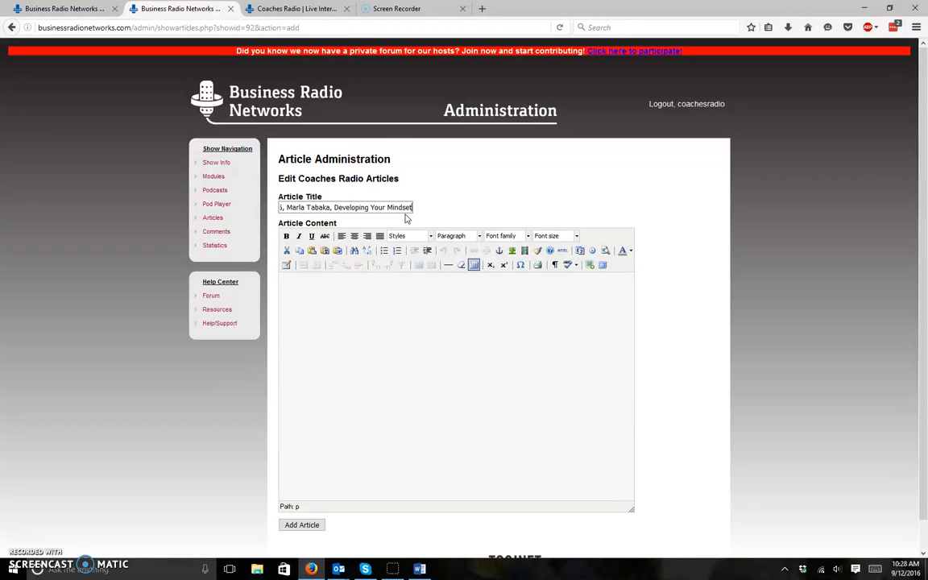
- Copy the entire bio text from the Word document 2015 brief bio.docx and paste it into the Article Content in Firefox
left_click(324, 282)
left_click(418, 568)
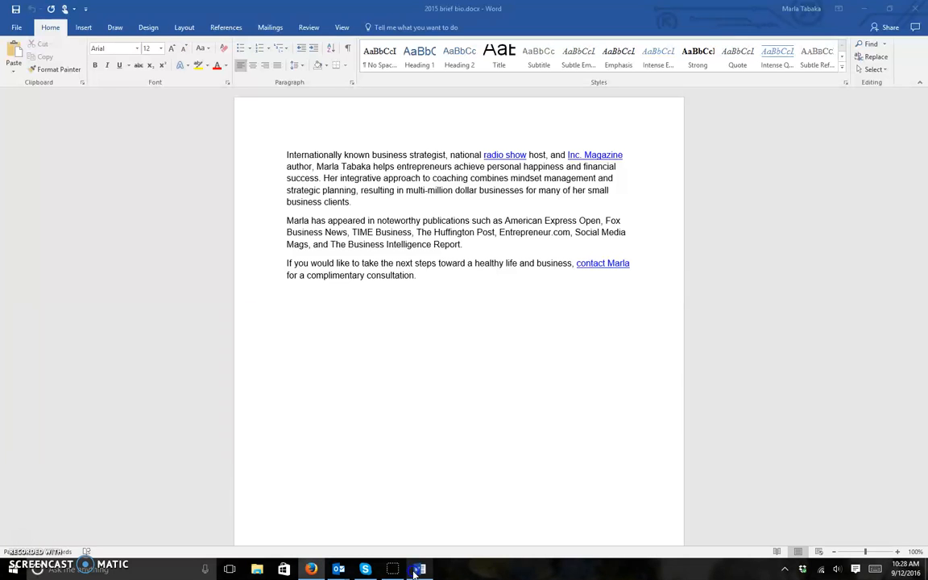
left_click(423, 277)
left_click(276, 143, "shift")
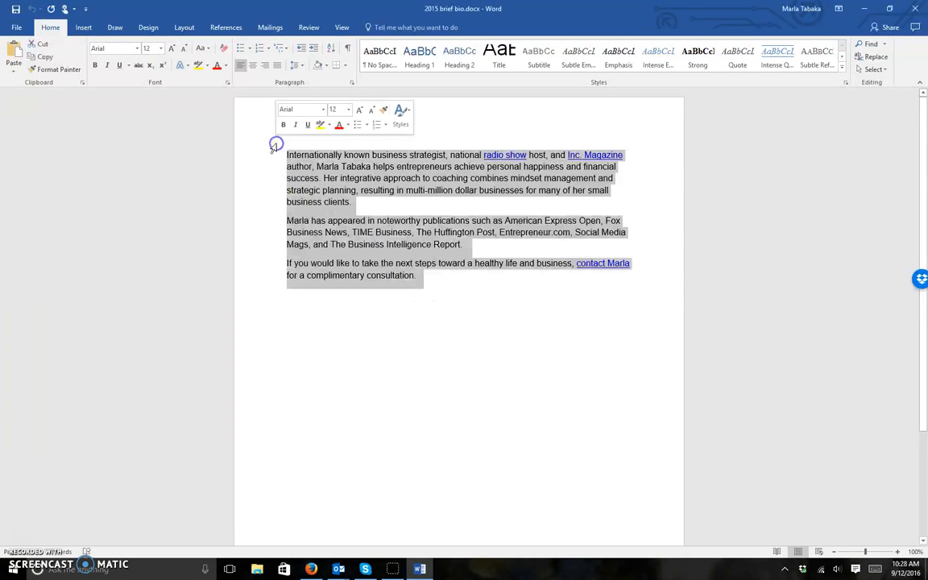
left_click(311, 569)
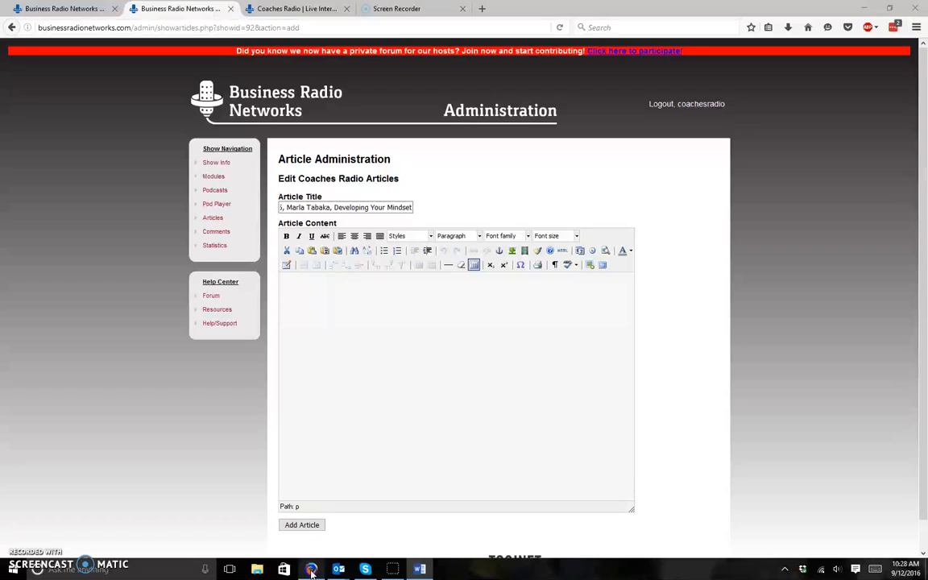
right_click(306, 288)
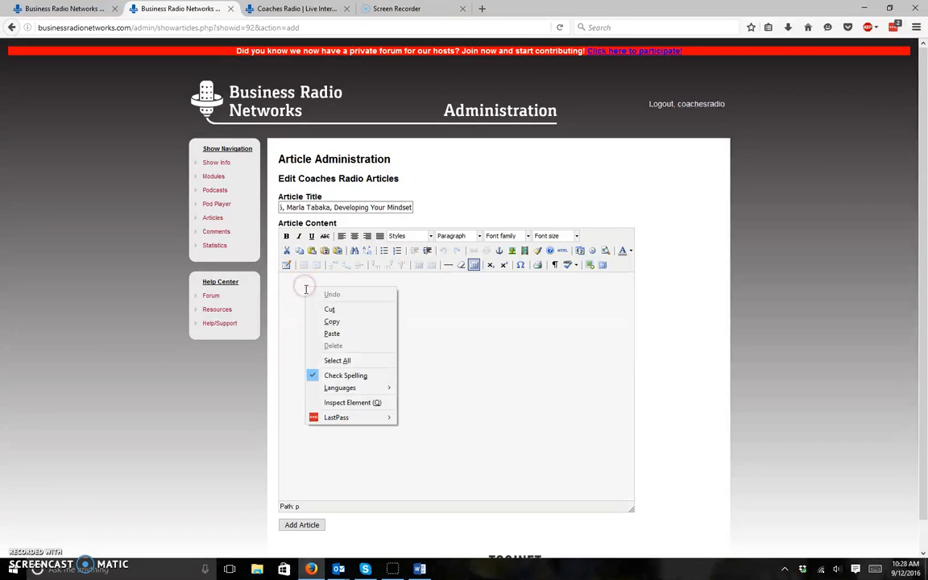
left_click(333, 337)
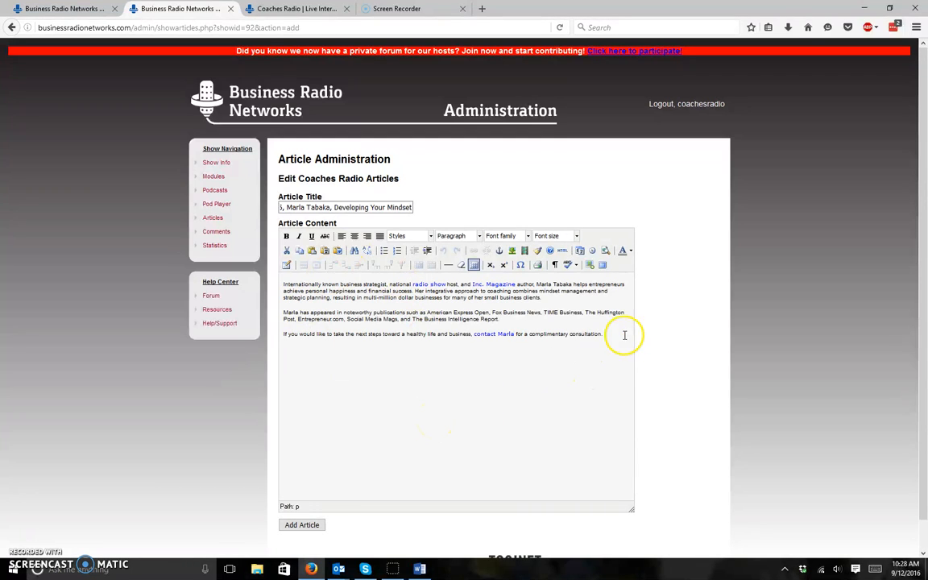
- Format all of the pasted bio text in the article as Arial, size 3 (12 pt)
left_click_drag(605, 334, 271, 282)
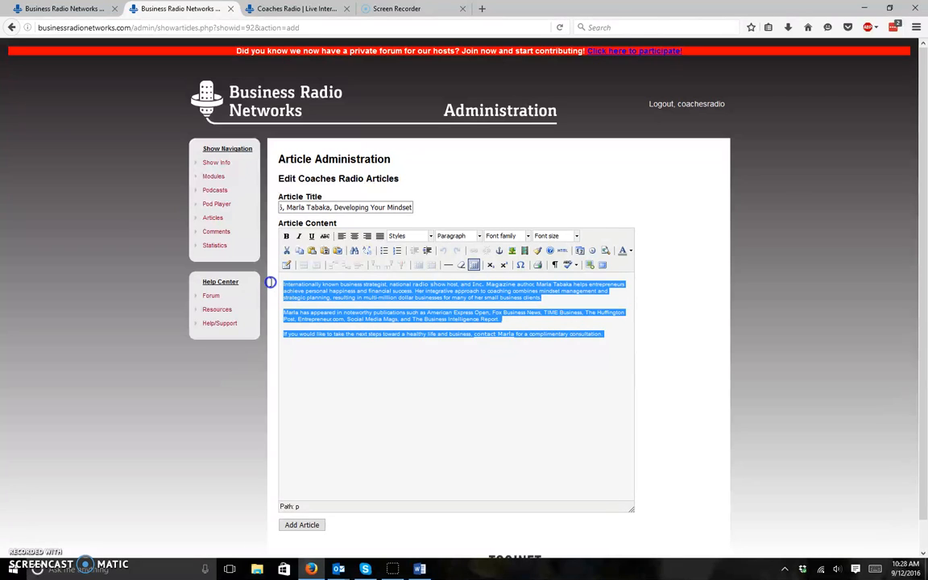
left_click(528, 236)
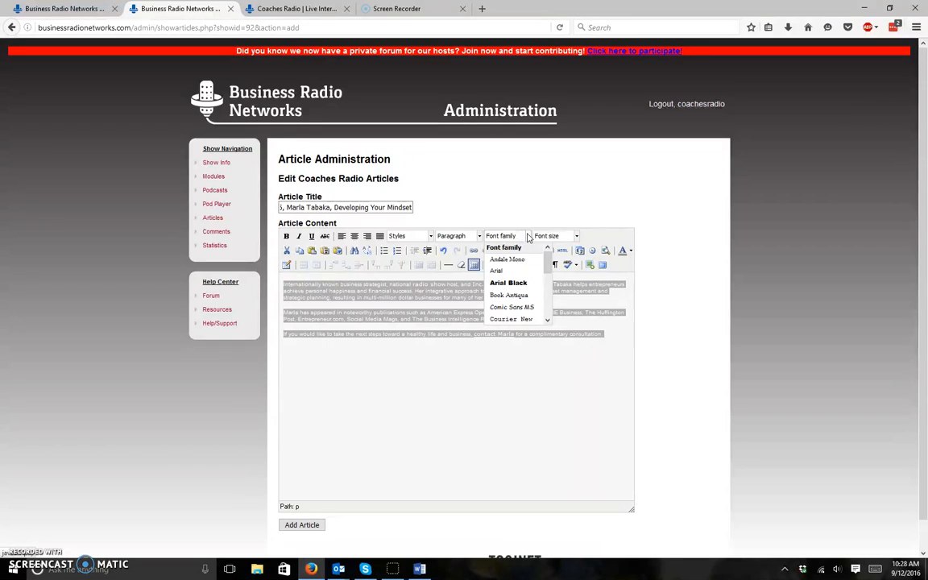
left_click(514, 275)
left_click(577, 235)
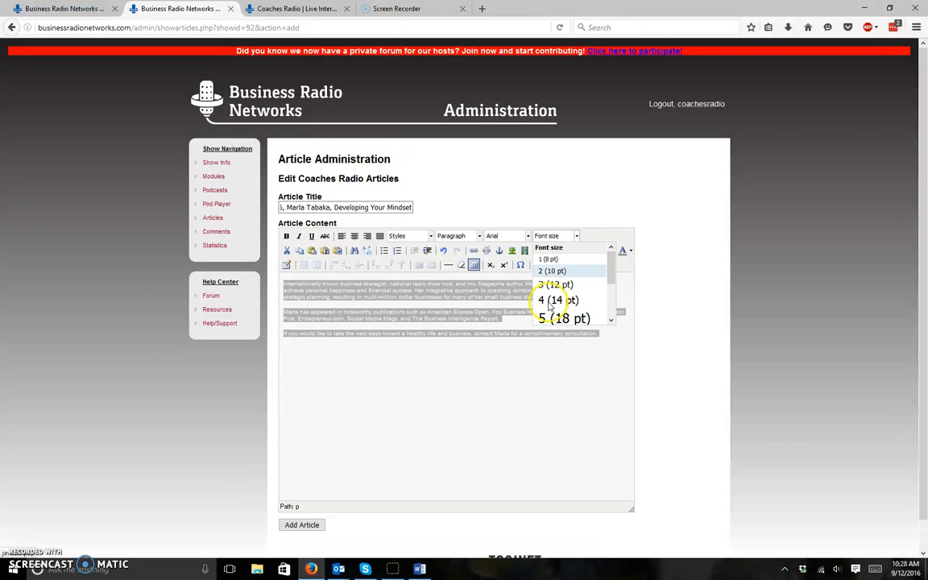
left_click(553, 286)
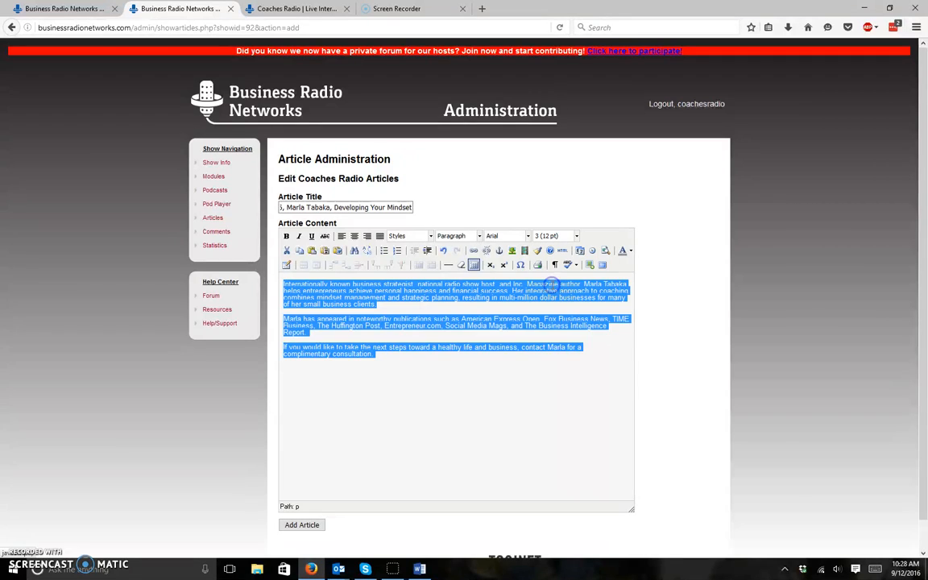
- Add the line "Positive Mindset for Entrepreneurs" above the bio, followed by a blank line
left_click(431, 398)
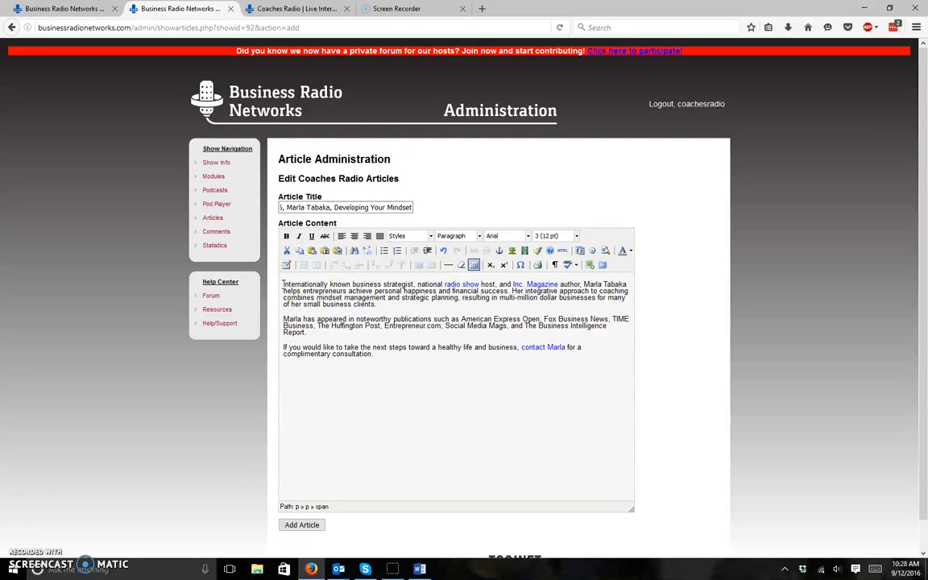
left_click(283, 286)
type("Positive M")
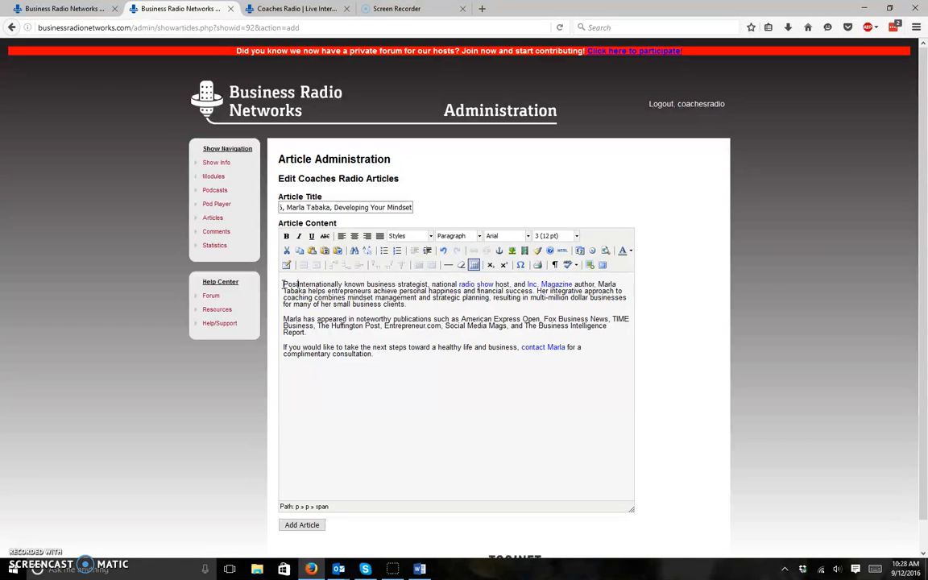
type("indset for ")
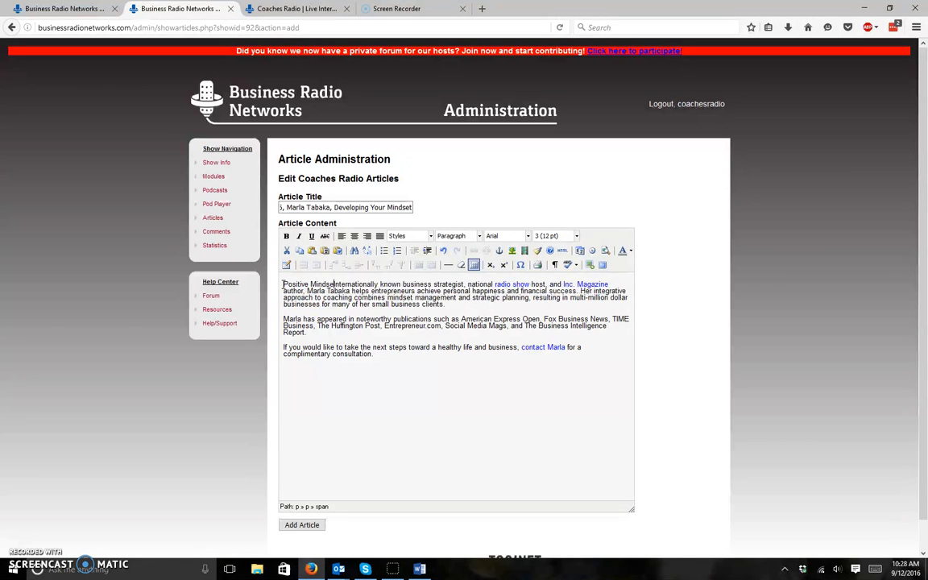
type("Entrepreneur")
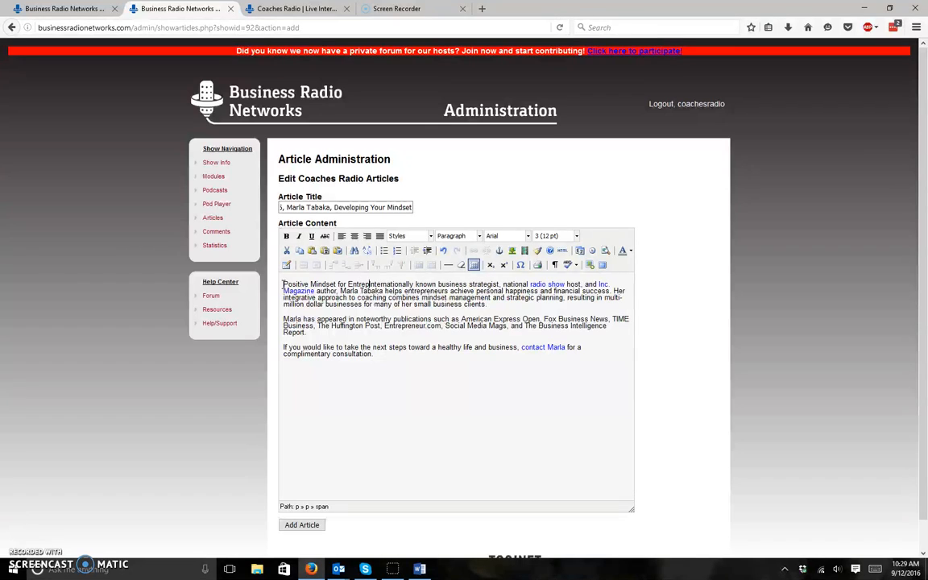
type("s")
key("Return")
key("Return")
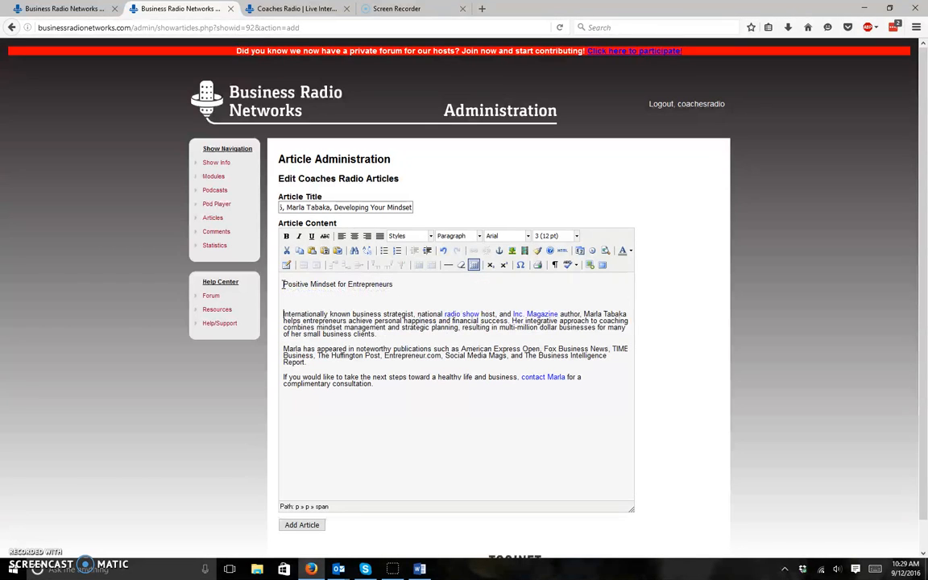
- Format the "Positive Mindset for Entrepreneurs" line as Heading 2
left_click_drag(407, 283, 270, 287)
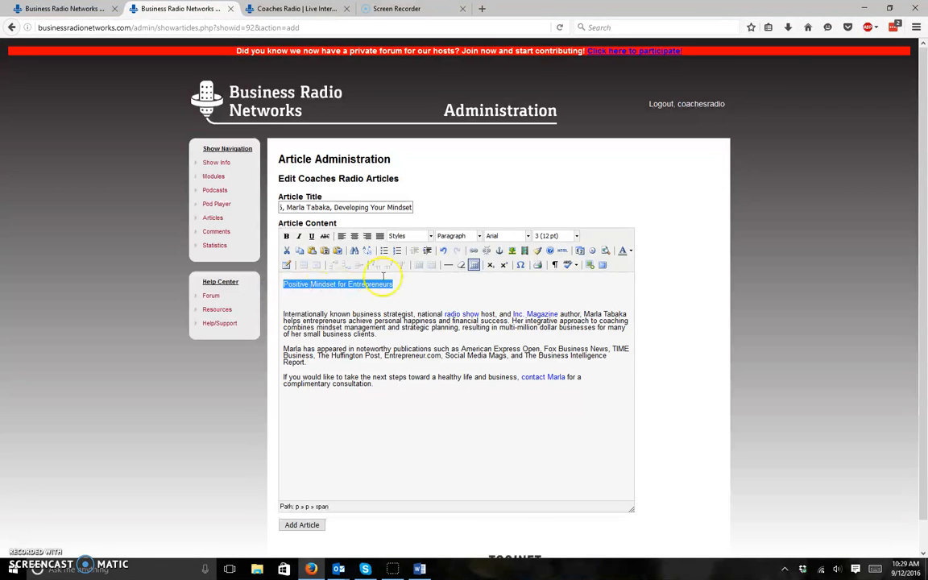
left_click(479, 236)
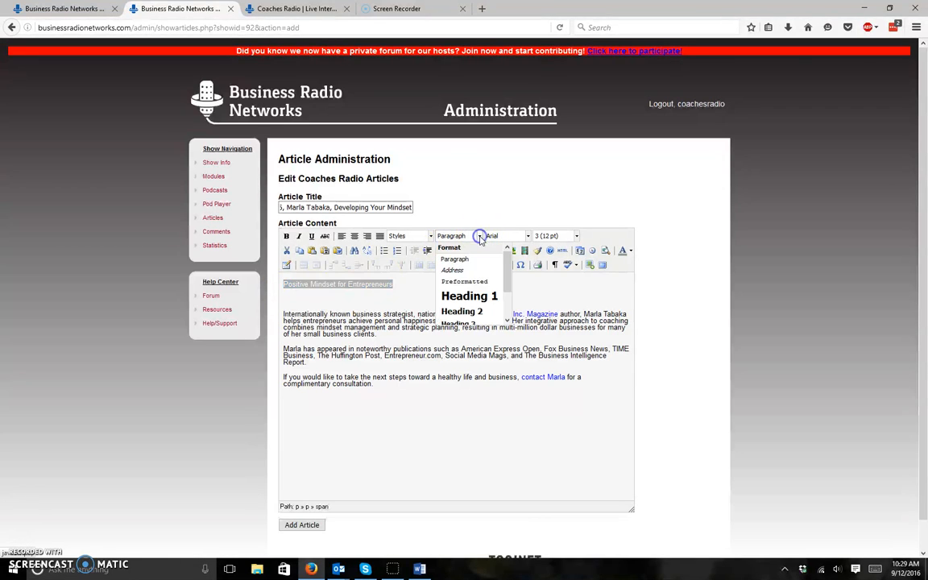
left_click(465, 313)
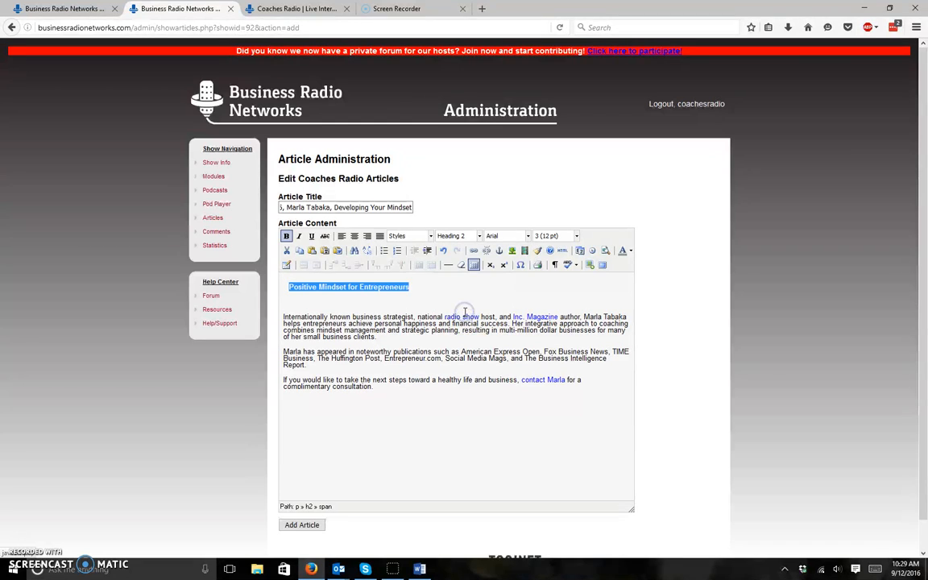
left_click(317, 299)
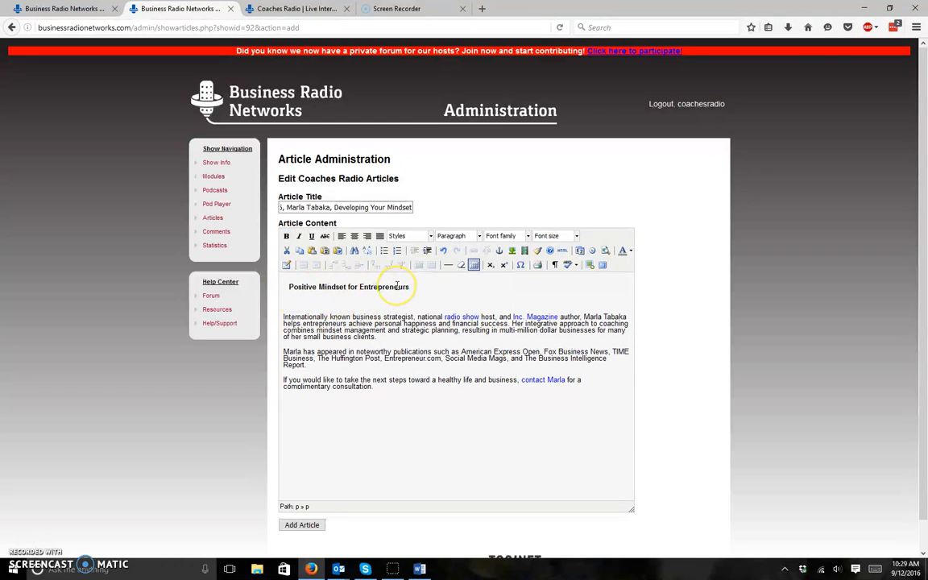
- Start inserting an image at the beginning of the bio's first paragraph and browse the show's image library
left_click(283, 316)
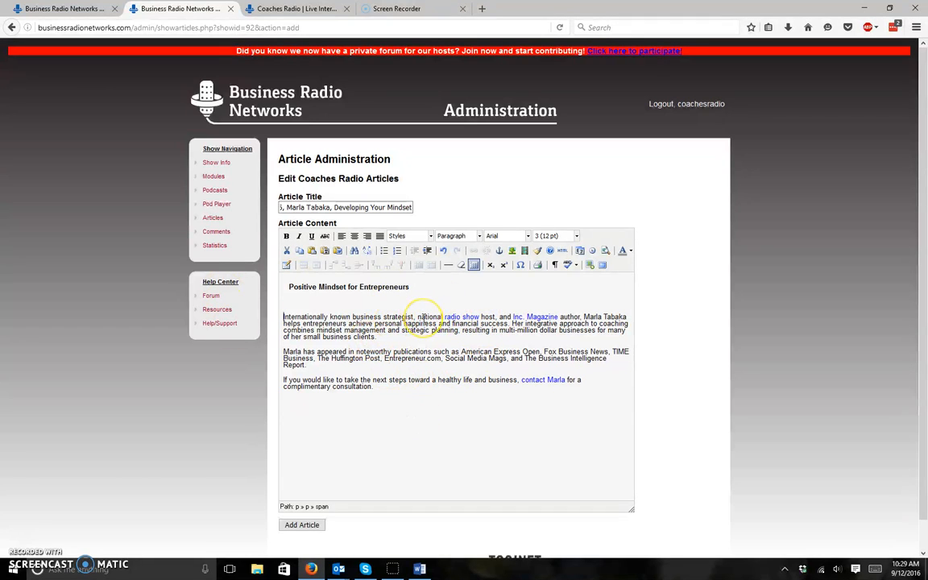
left_click(513, 250)
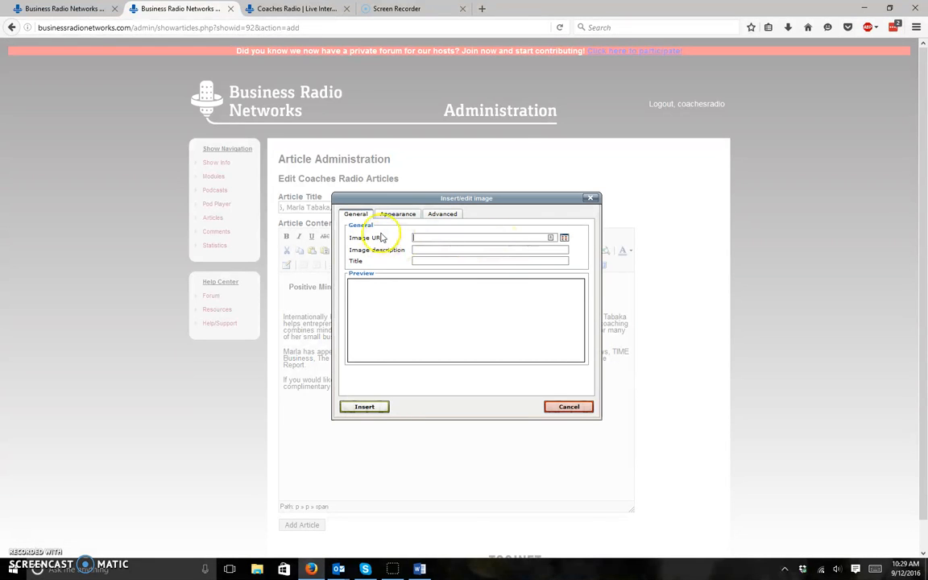
left_click_drag(447, 201, 471, 309)
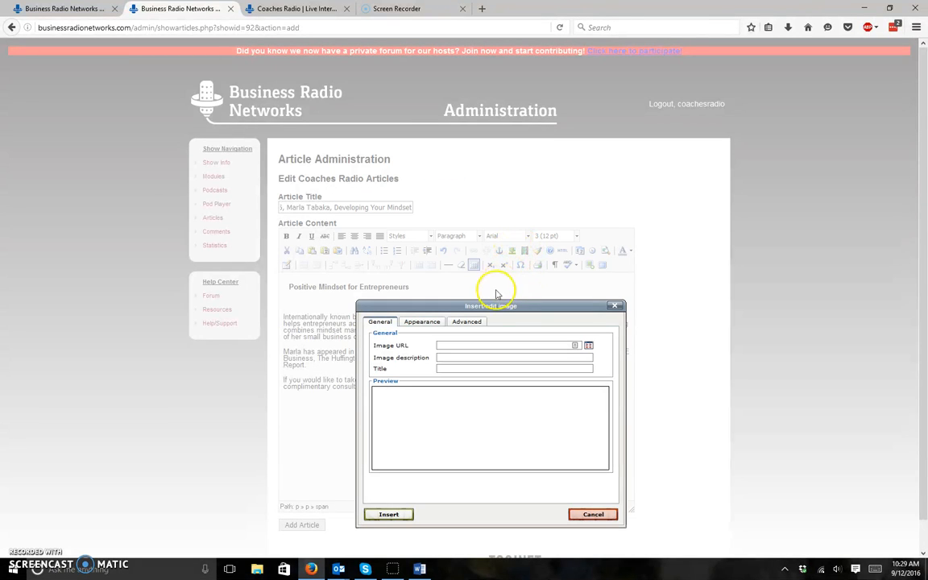
left_click_drag(487, 306, 445, 199)
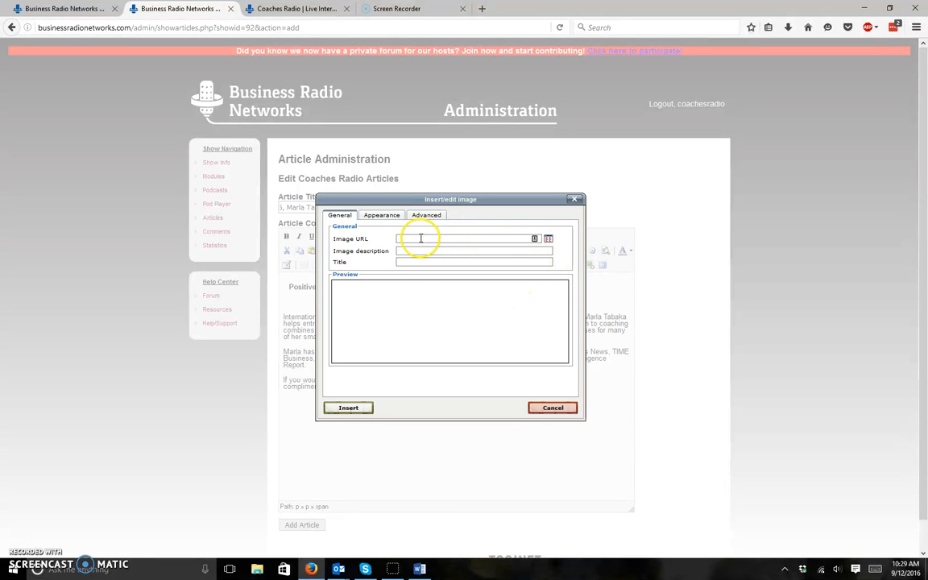
left_click(550, 240)
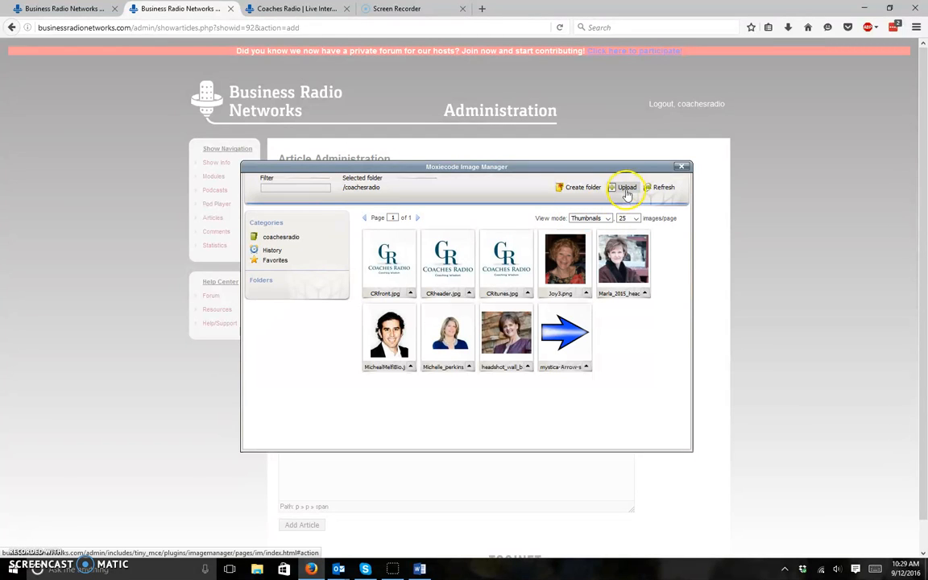
- Upload the guest's small 2013 headshot JPG from the Dropbox bio folder to the coachesradio image folder
left_click(624, 188)
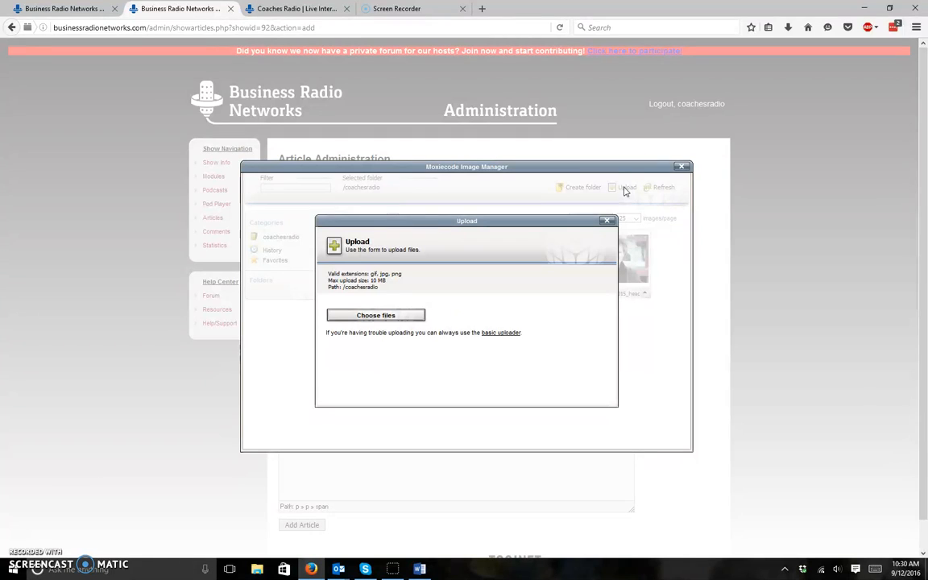
left_click(394, 315)
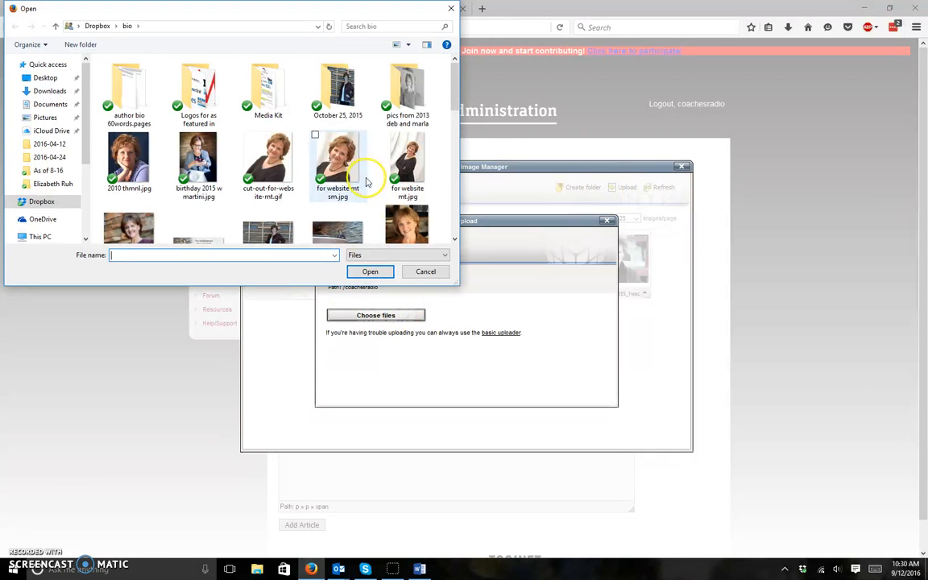
scroll(365, 182, "down", 5)
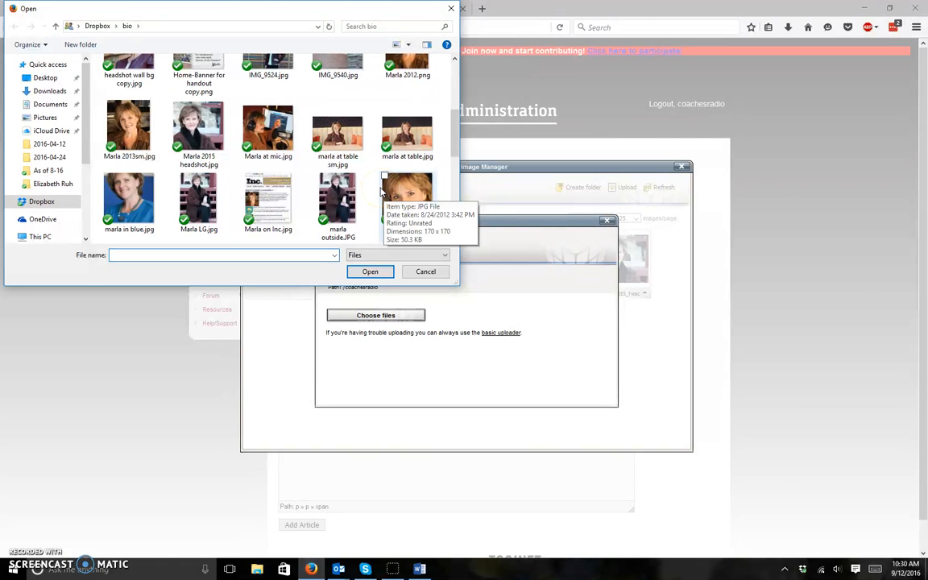
left_click(117, 113)
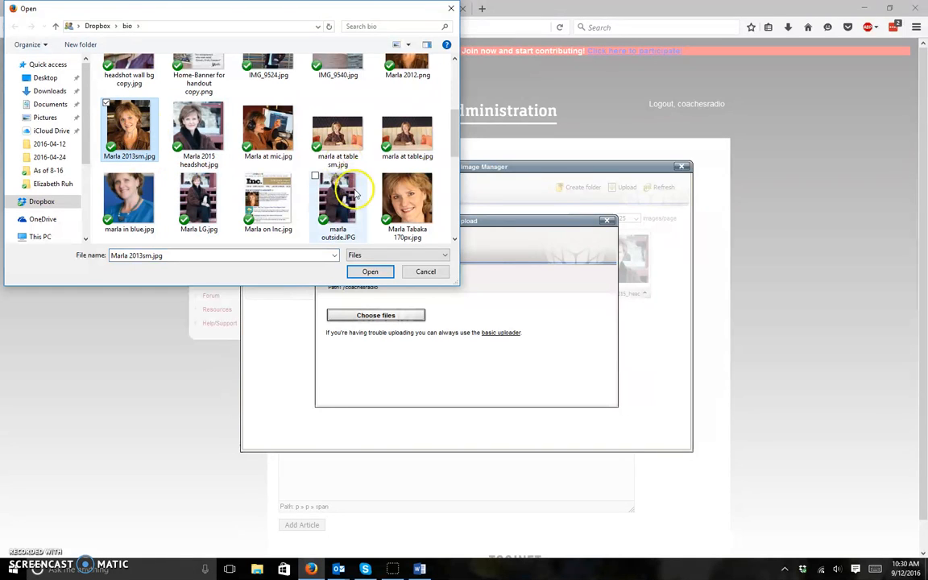
left_click(370, 272)
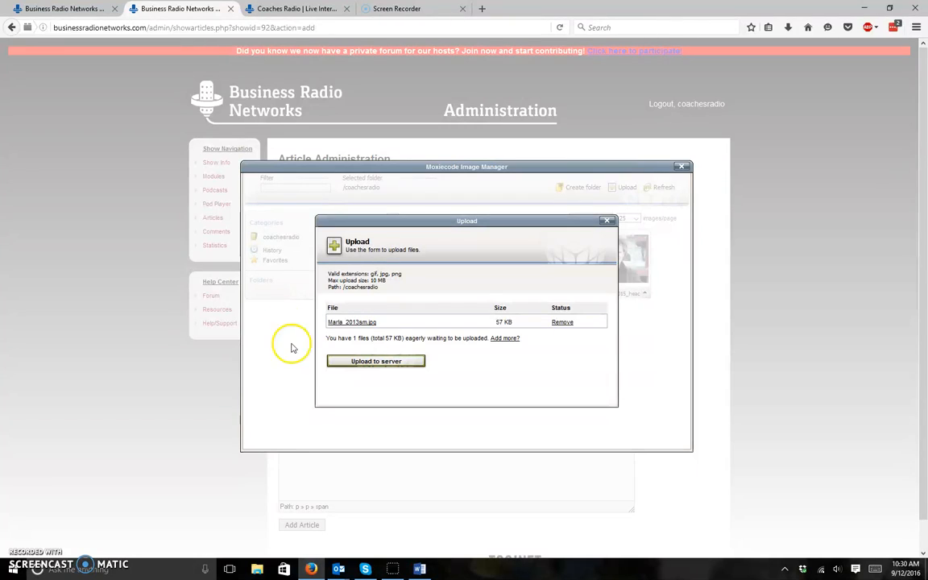
left_click(366, 362)
left_click(577, 427)
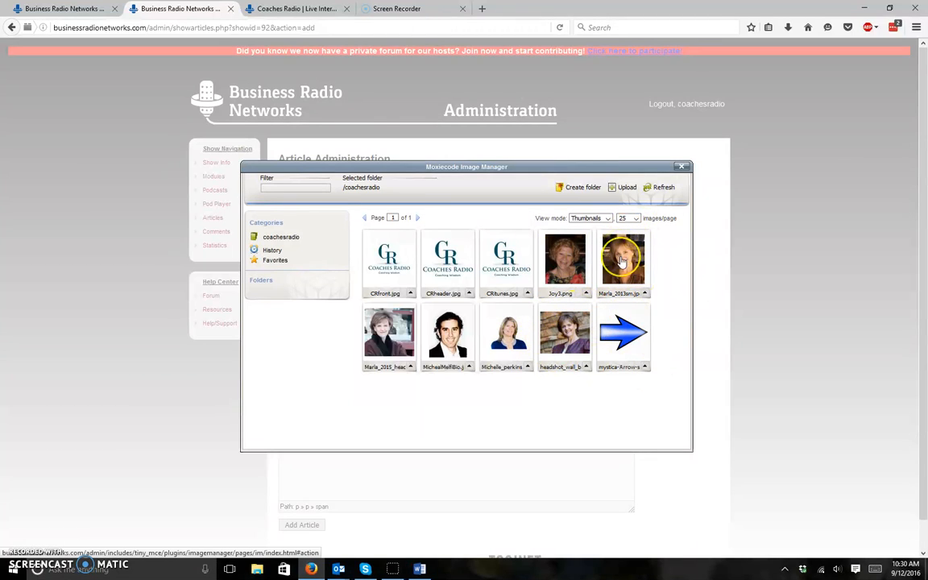
- Choose the headshot_wall_bg image and set both its description and title to the guest's full name followed by "on Coaches Radio"
left_click(568, 331)
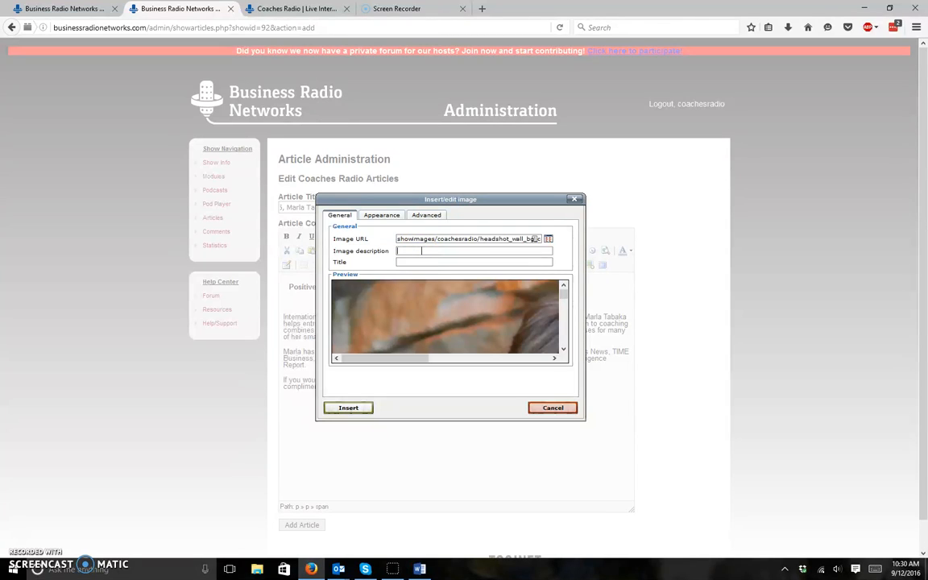
left_click(421, 251)
type("Mar")
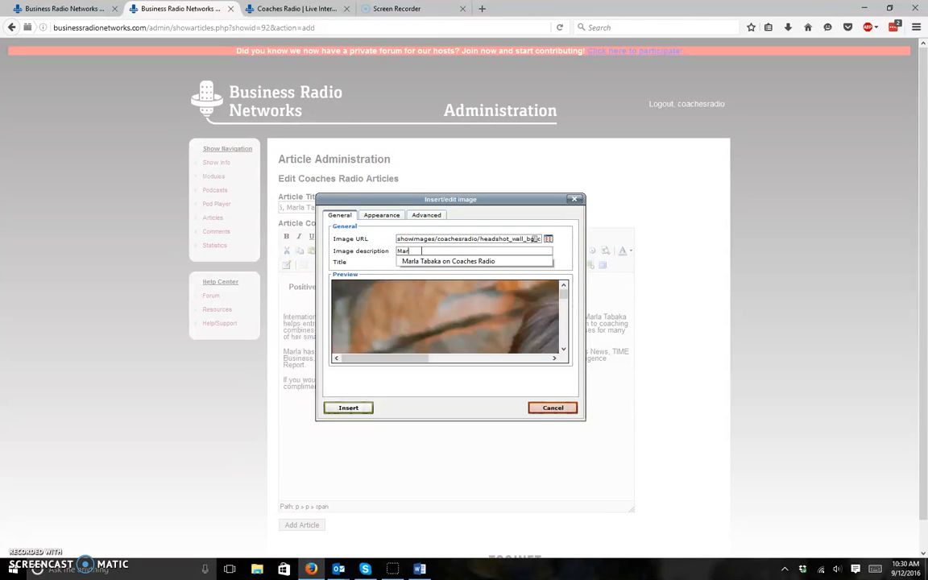
type("l")
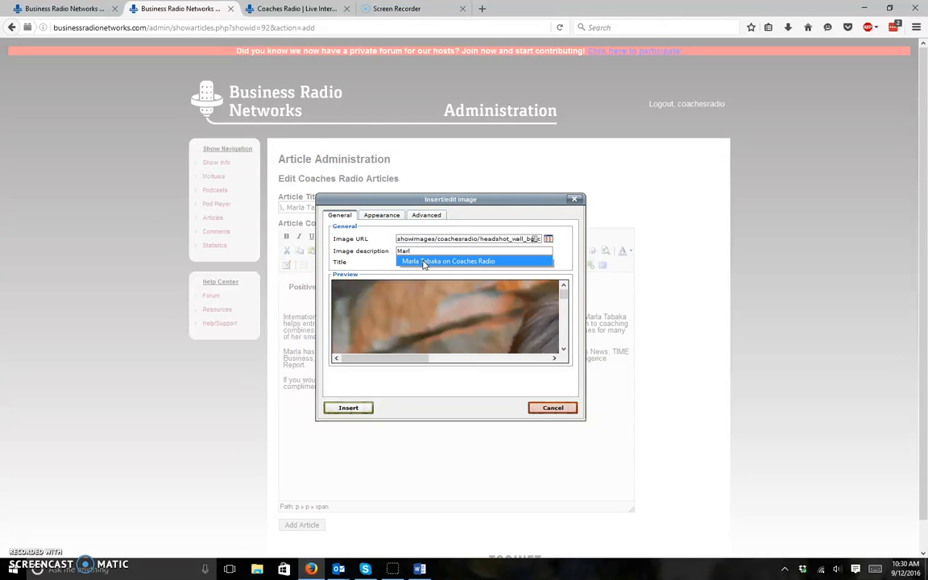
left_click(423, 263)
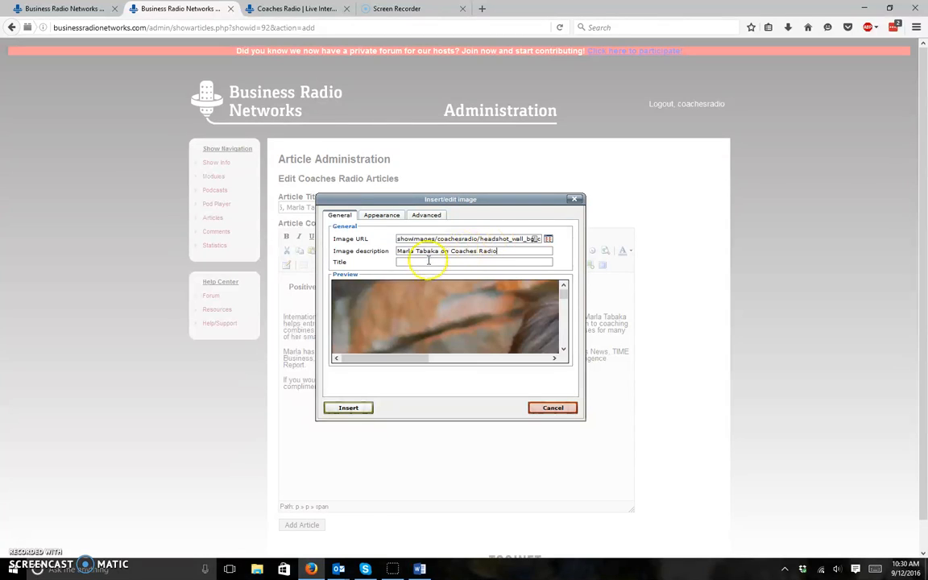
left_click(445, 261)
left_click_drag(493, 250, 358, 269)
key("ctrl+c")
left_click(410, 262)
key("ctrl+v")
left_click(419, 273)
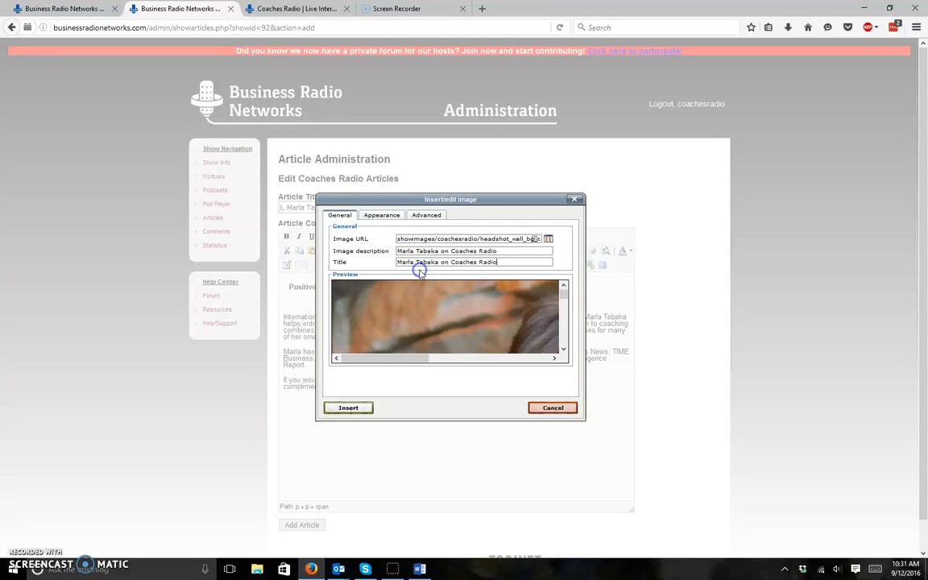
- Insert the image with a width of 175 px, constrained proportions, vertical and horizontal space of 7, and a border of 1
left_click(392, 218)
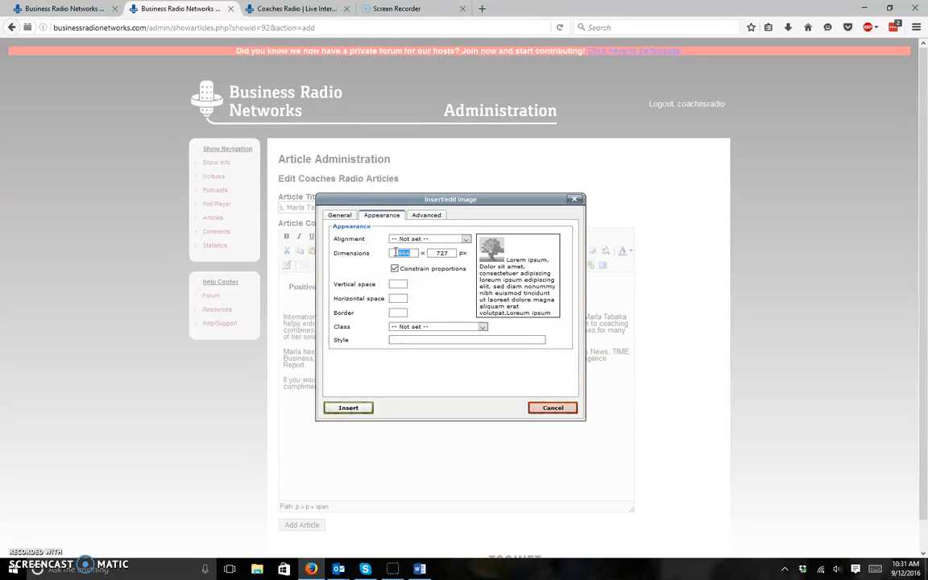
type("175")
left_click(397, 284)
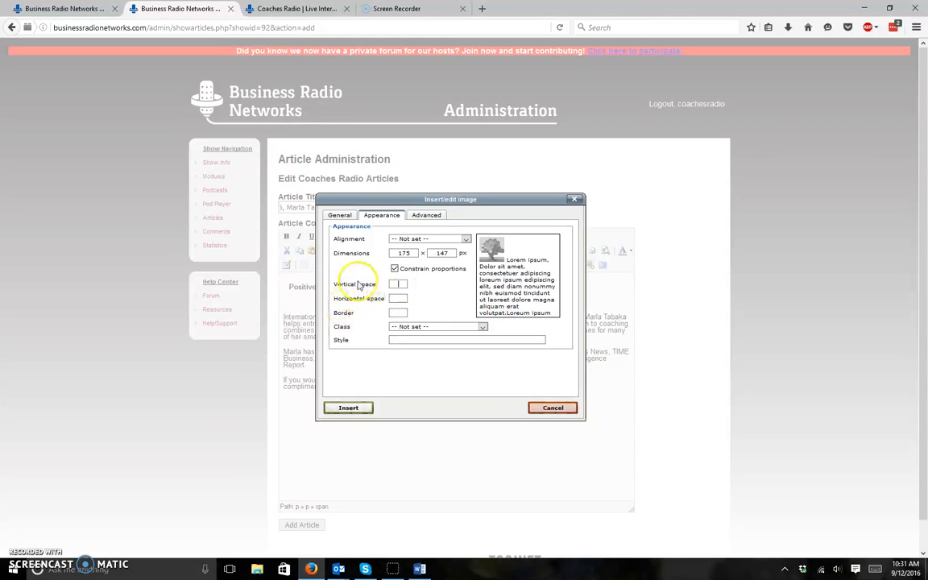
type("7")
left_click(399, 298)
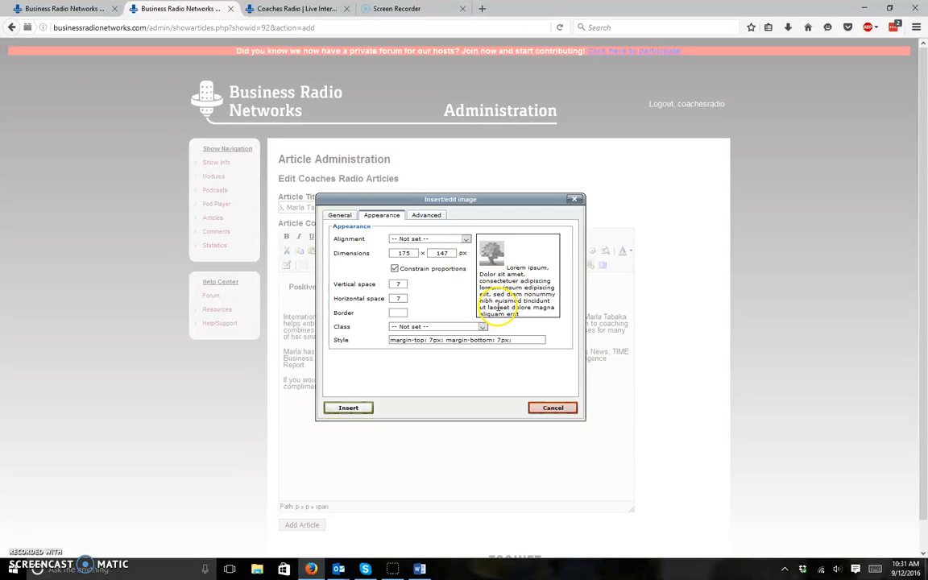
left_click(401, 311)
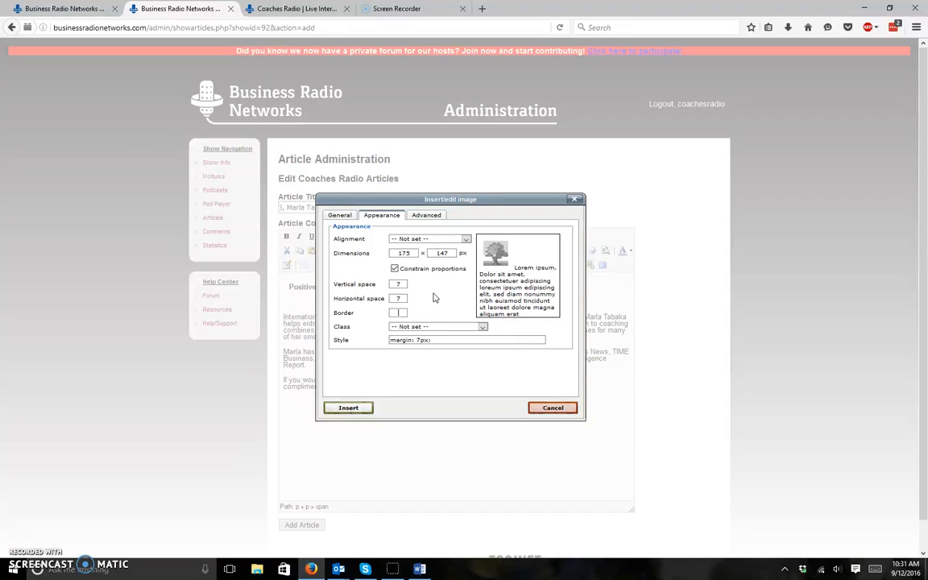
type("1")
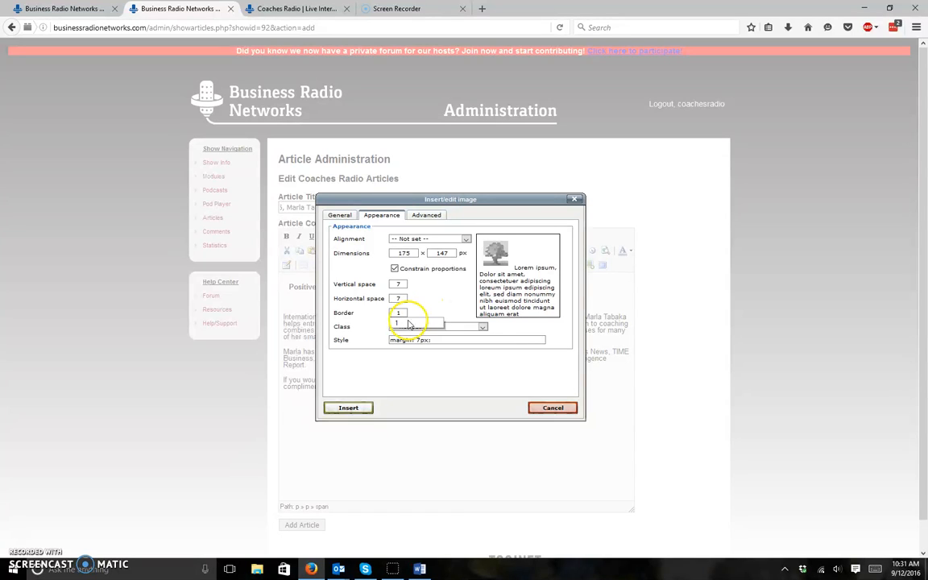
left_click(406, 324)
left_click(337, 410)
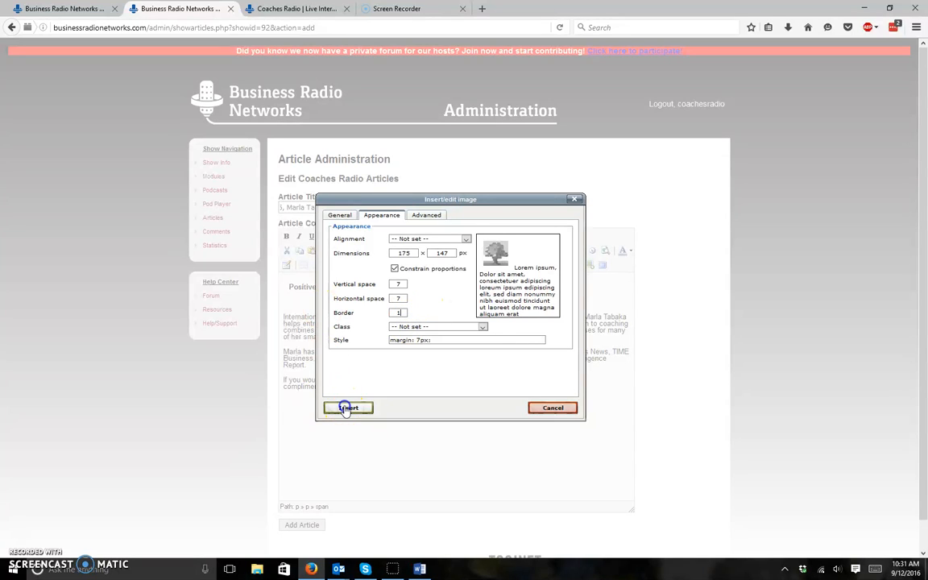
- Left-align the inserted headshot so the bio text wraps beside it
left_click(334, 348)
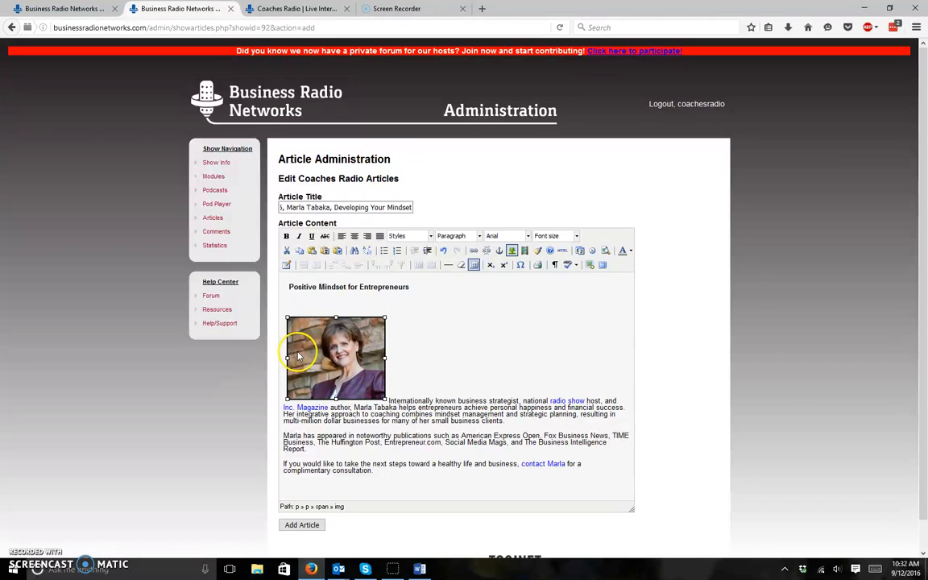
left_click(339, 240)
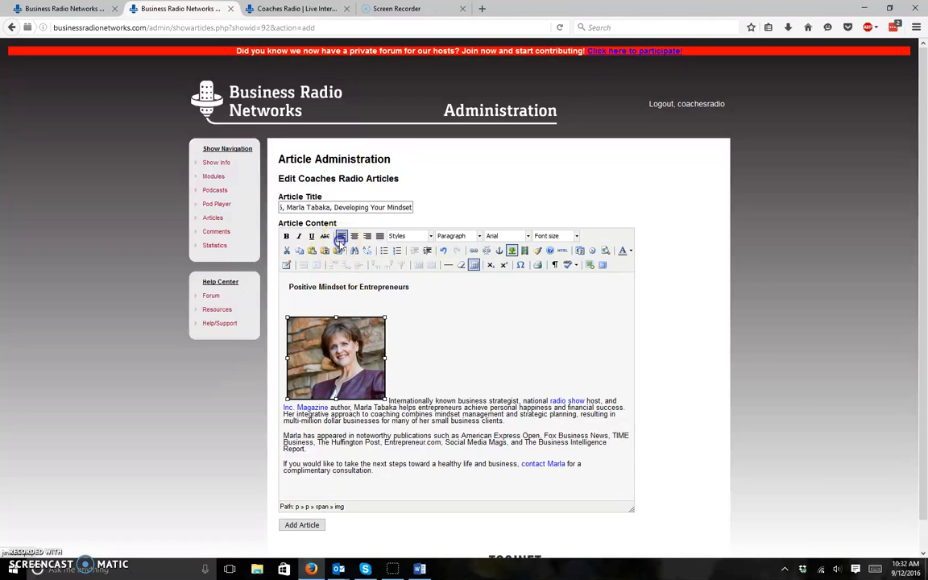
left_click(422, 380)
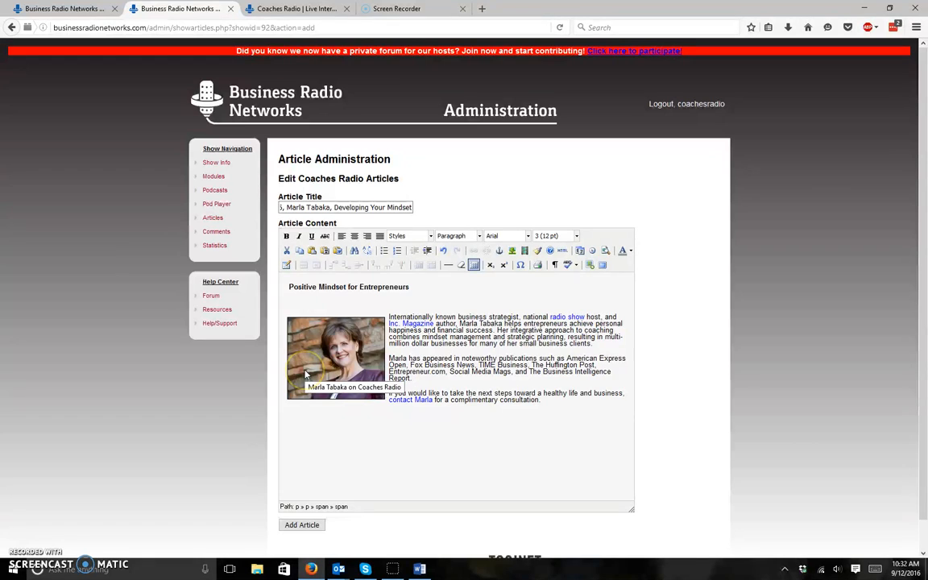
left_click(522, 338)
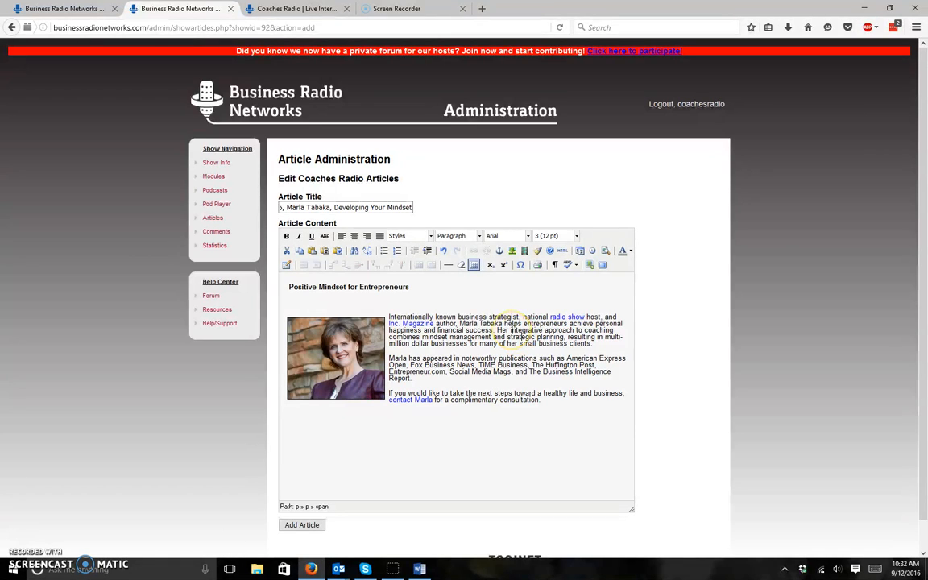
- Link the guest's full name in the first bio paragraph to the guest's website, with the target set to open in new window (_blank)
left_click_drag(461, 322, 504, 323)
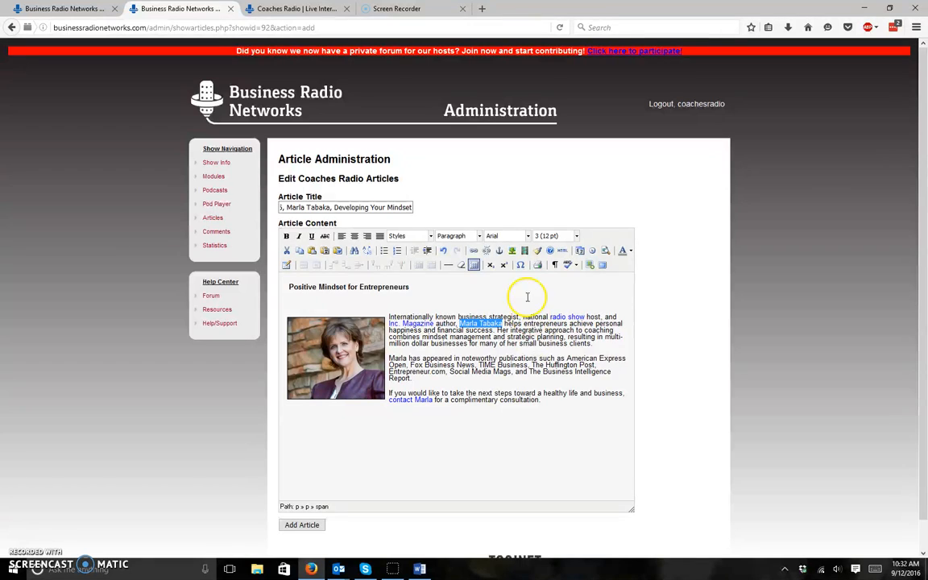
left_click(474, 251)
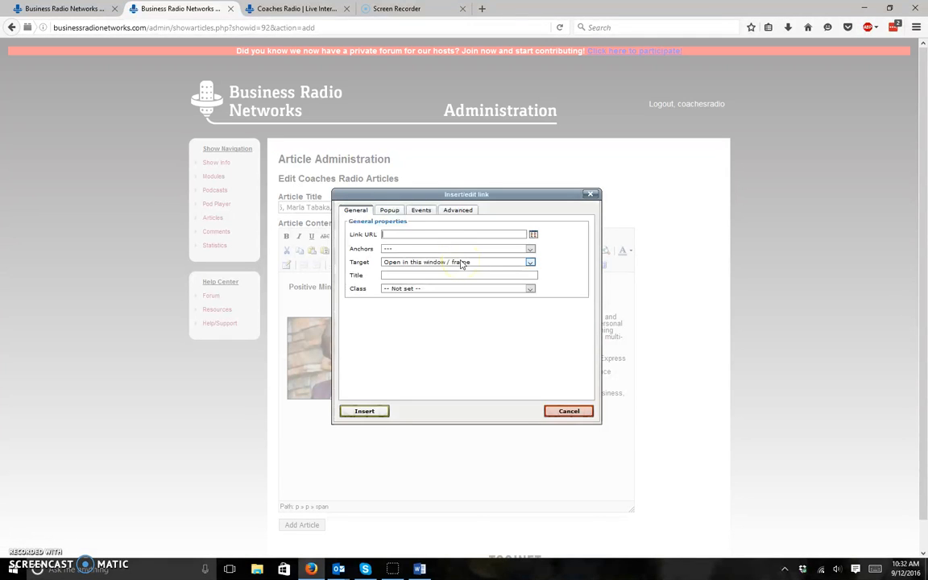
left_click(442, 231)
type("htt")
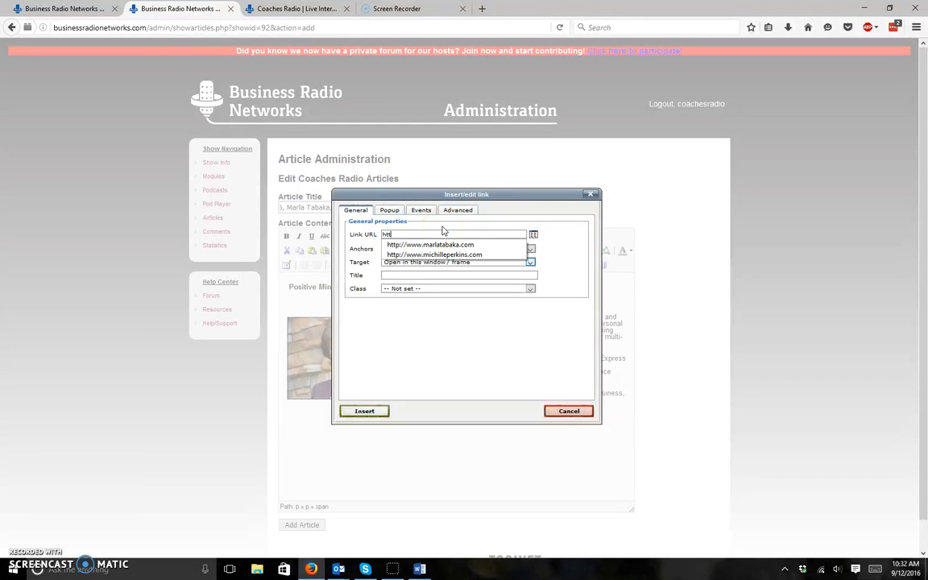
key("Down")
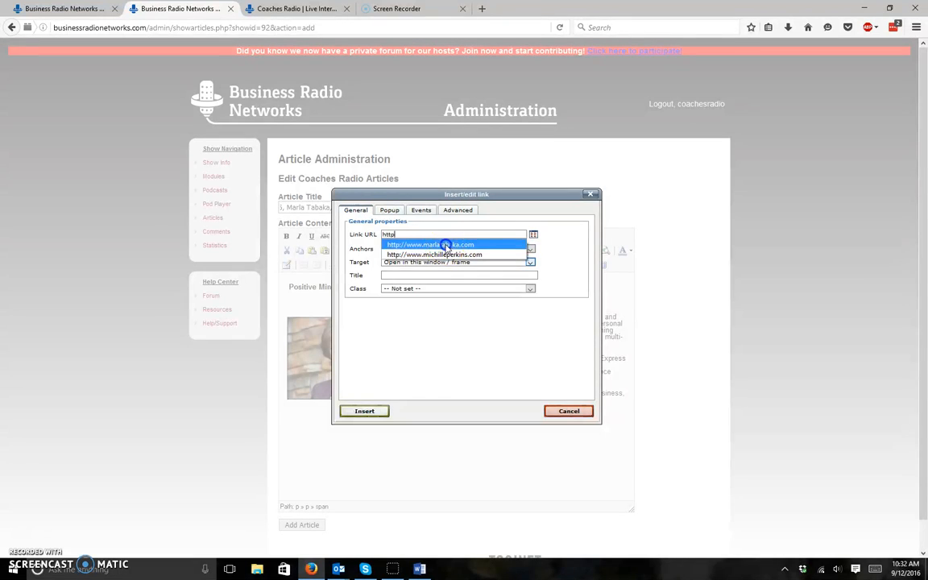
left_click(443, 244)
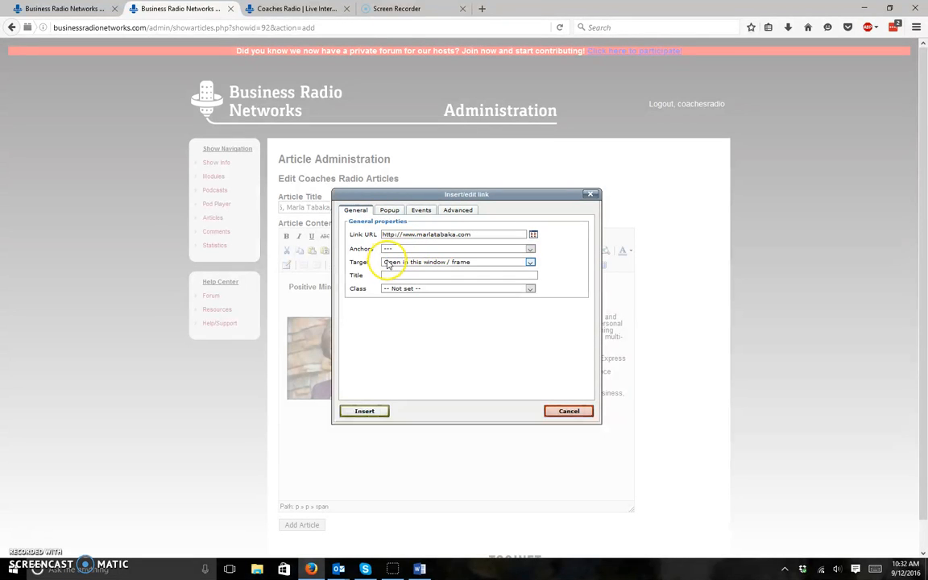
left_click(530, 263)
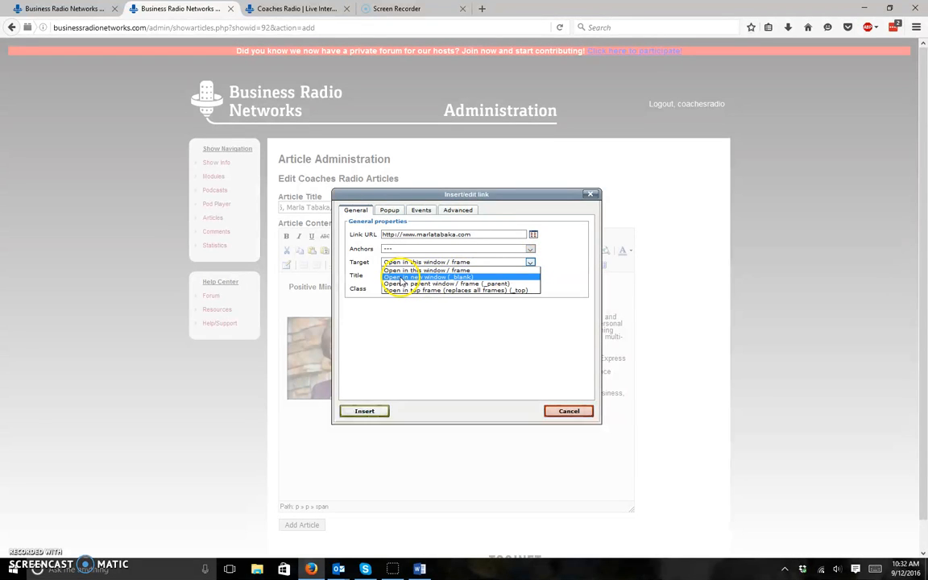
left_click(402, 277)
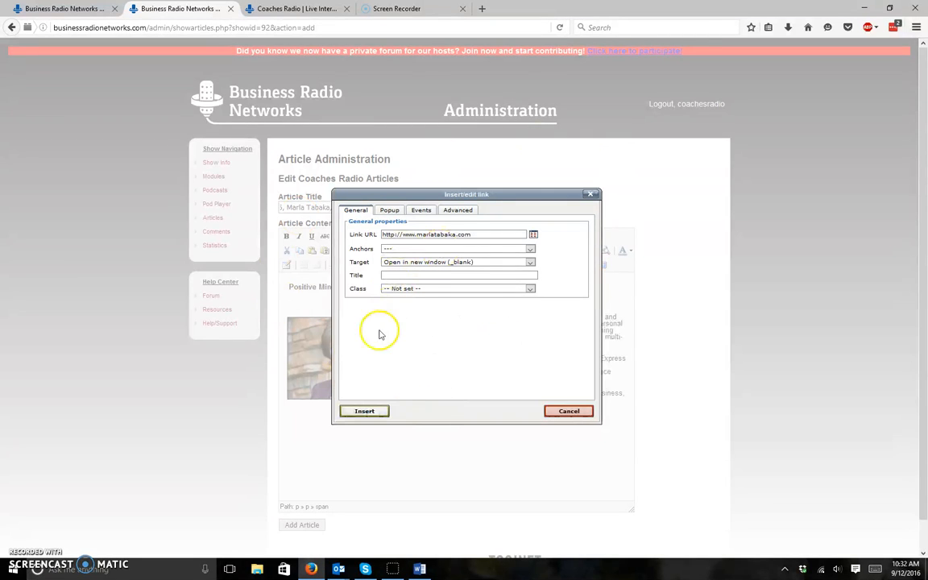
left_click(375, 411)
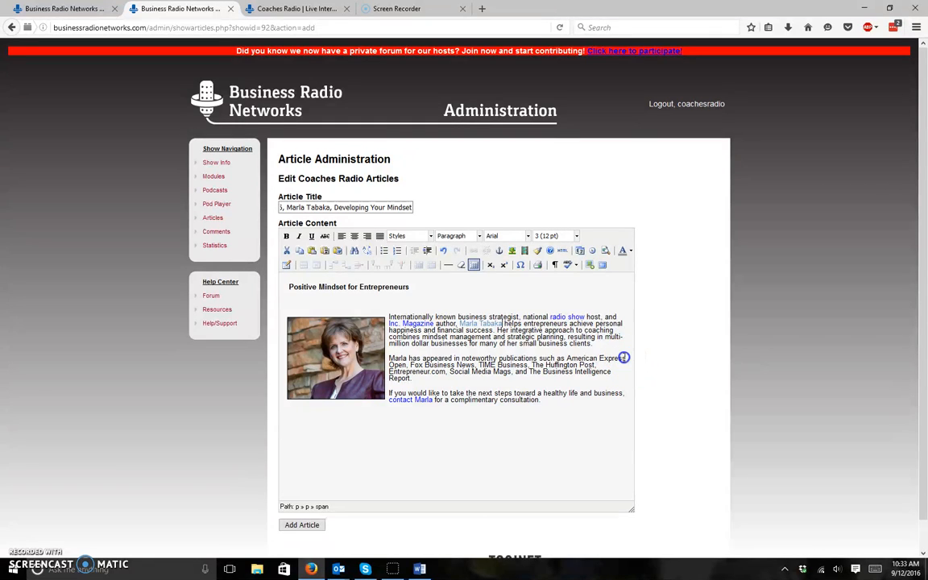
- Add a line after the first bio paragraph reading "Learn how ??? when HOST interviews" the guest's first name "on the topic of ....."
left_click(627, 358)
left_click(387, 317)
key("Return")
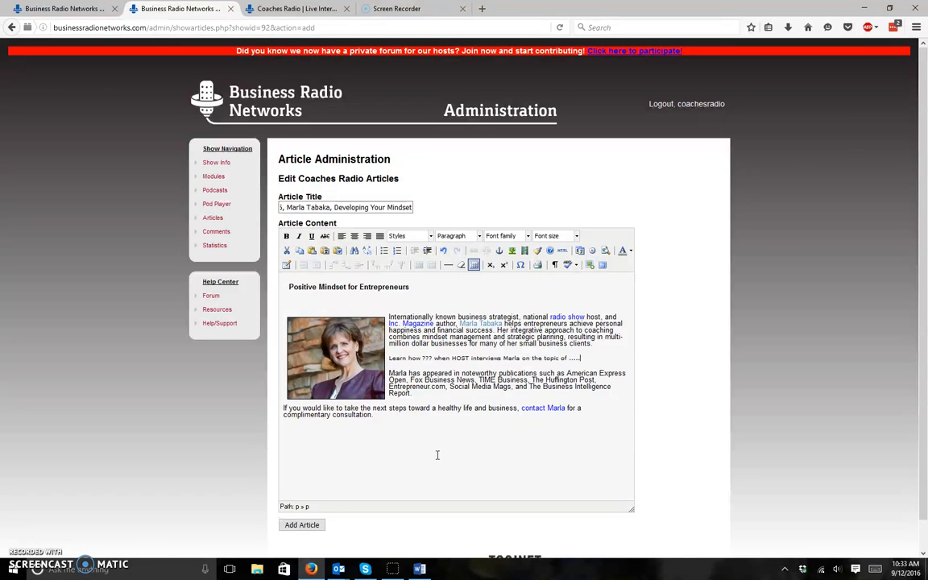
- Format the new "Learn how ???" line in Arial at size 3 (12 pt) and submit the article
triple_click(388, 358)
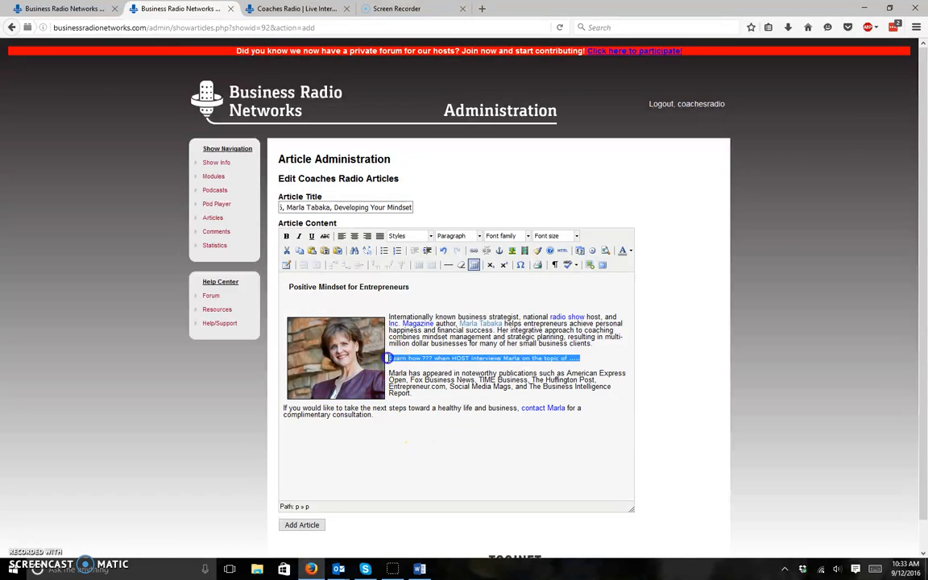
left_click(529, 235)
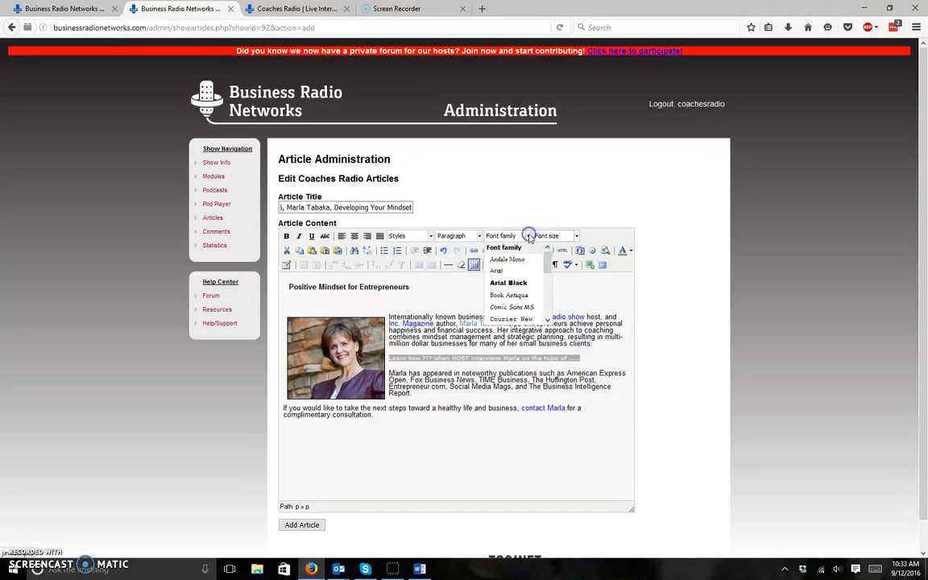
left_click(496, 271)
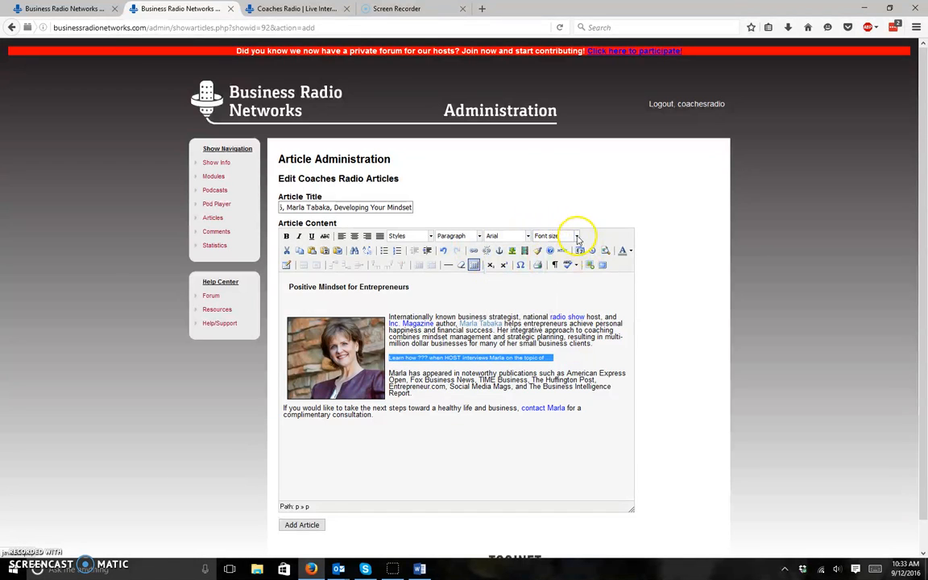
left_click(577, 236)
left_click(549, 284)
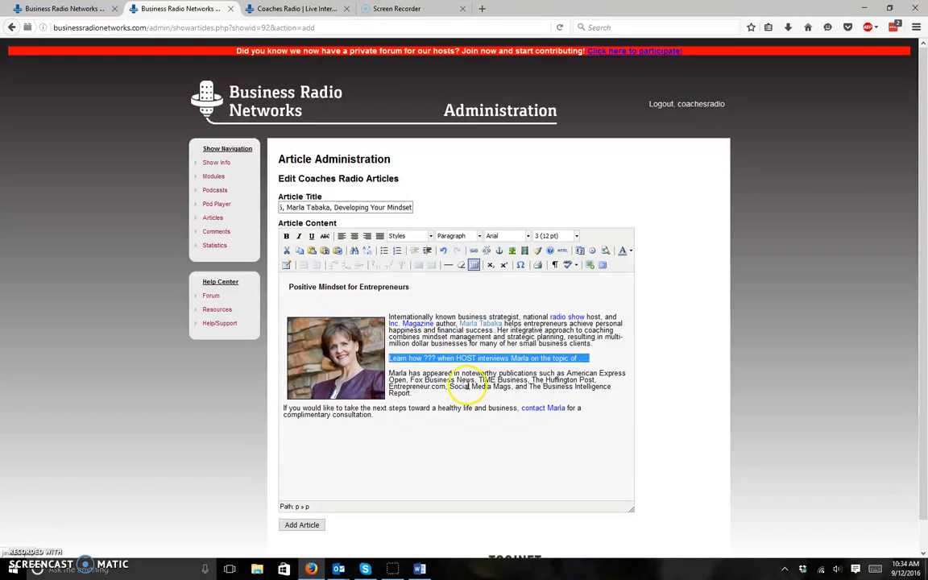
left_click(465, 386)
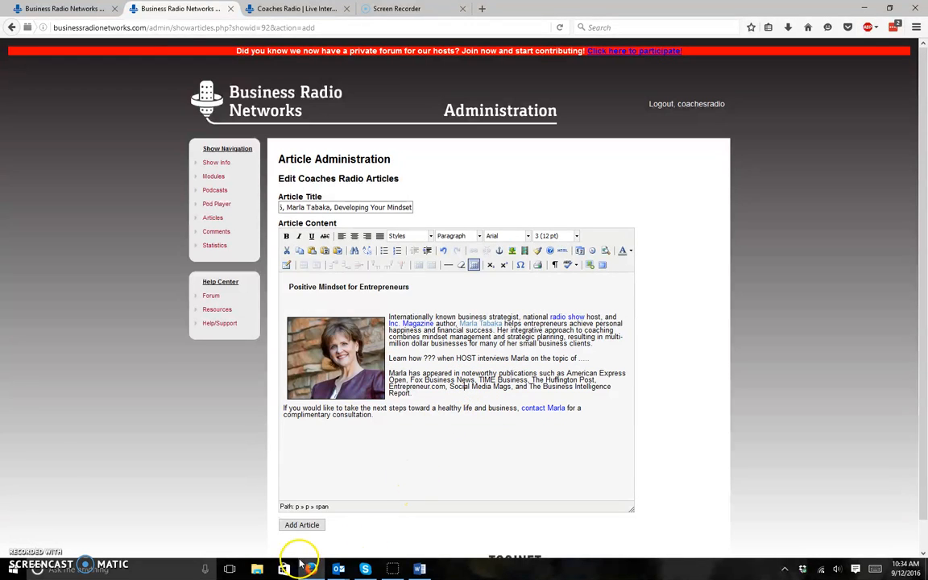
left_click(304, 527)
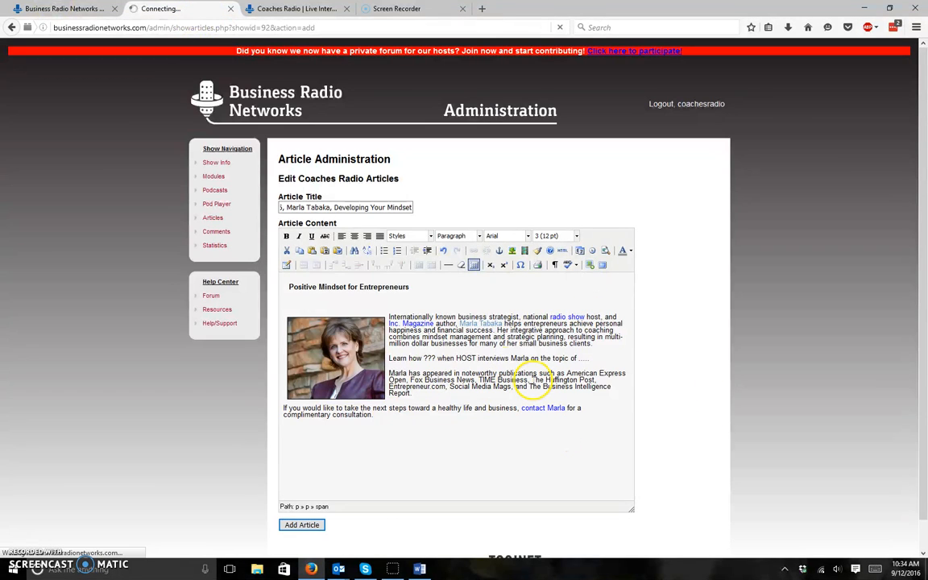
- Go back to the public Coaches Radio show page and view the linked page of the 8-31-16 guest article
left_click(66, 9)
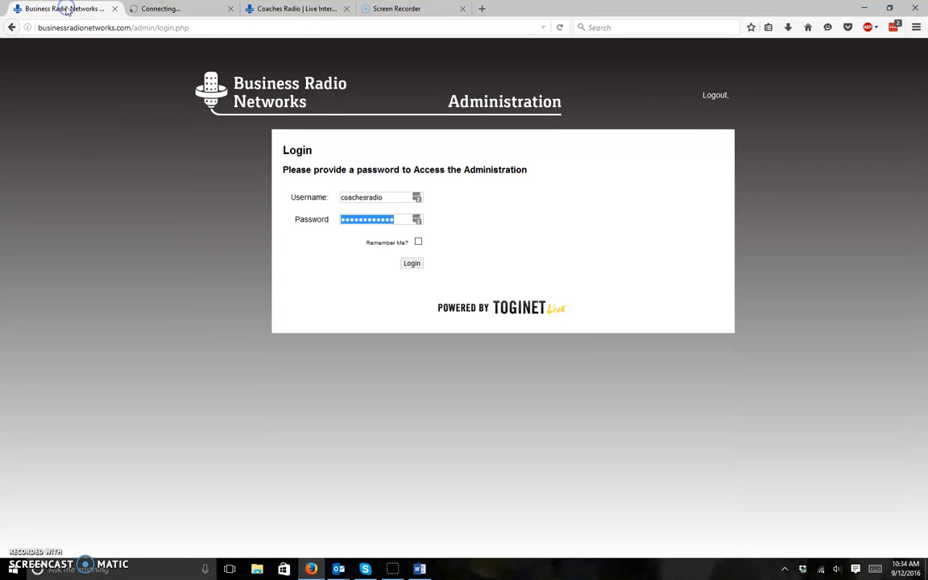
left_click(279, 8)
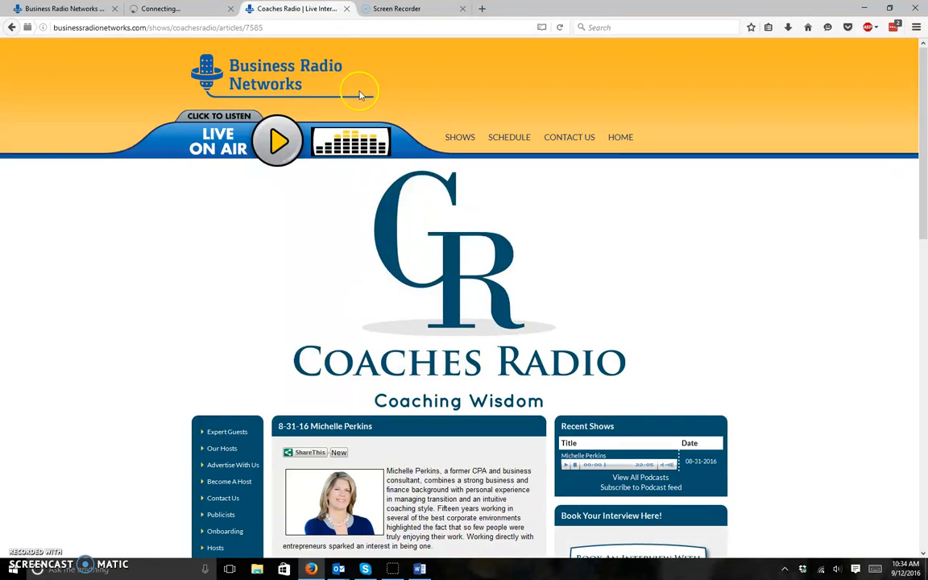
left_click(15, 29)
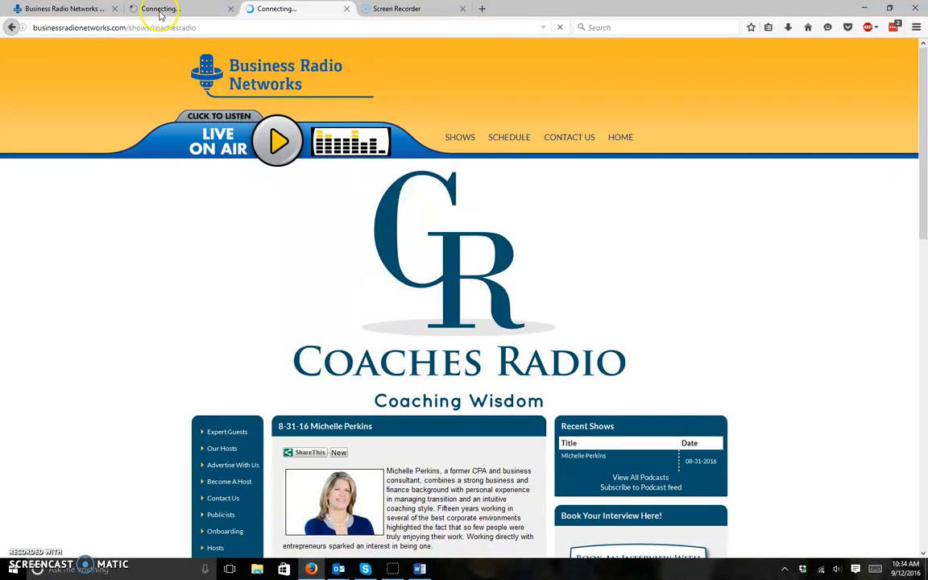
scroll(384, 221, "down", 3)
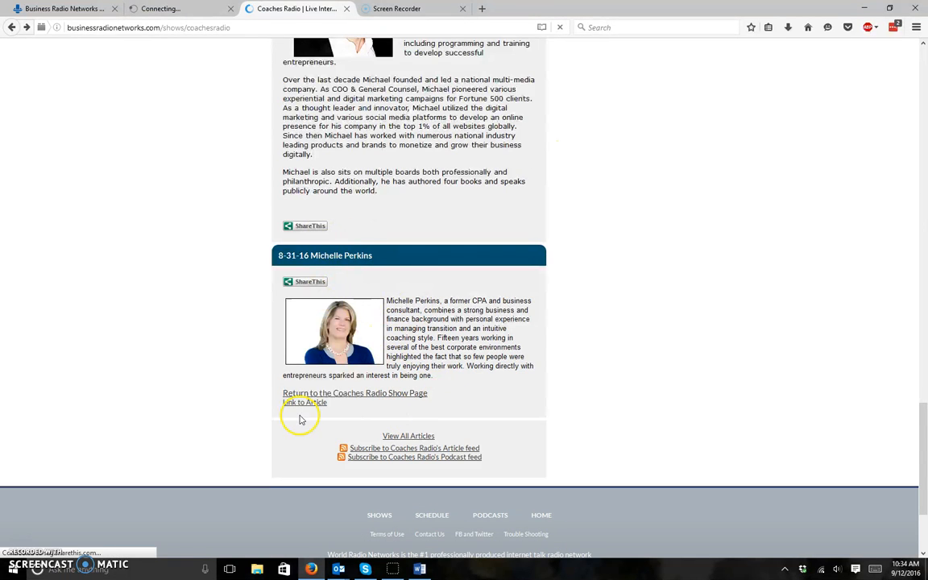
left_click(302, 403)
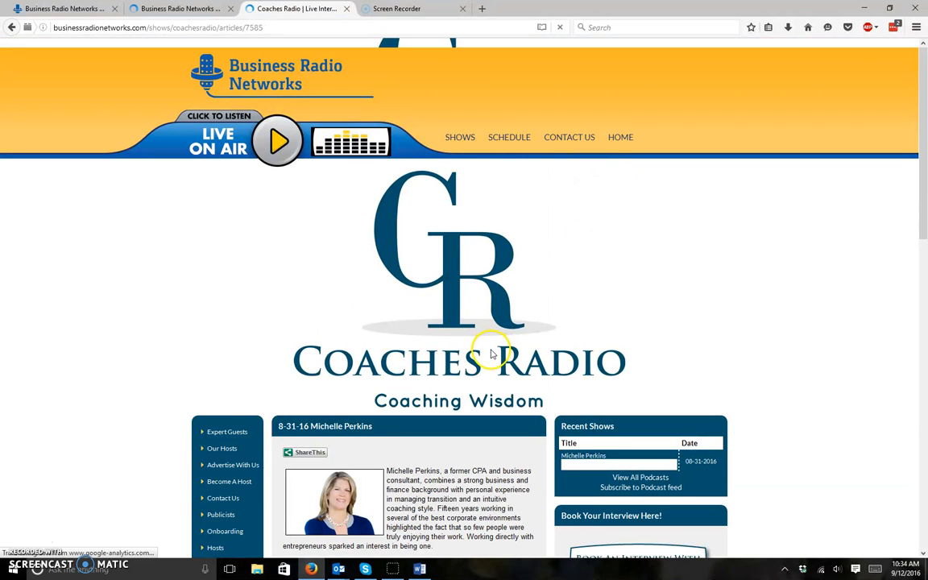
scroll(491, 350, "down", 3)
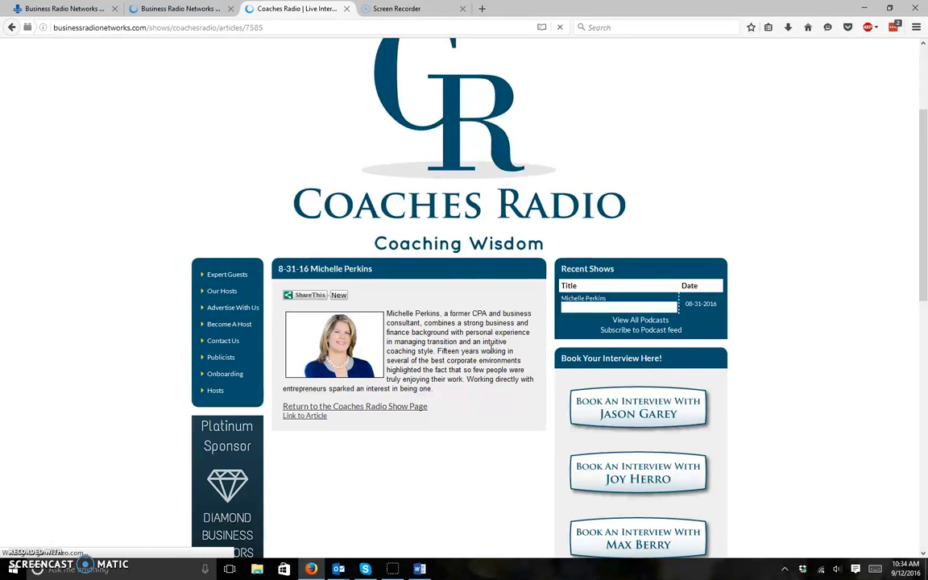
scroll(481, 313, "up", 3)
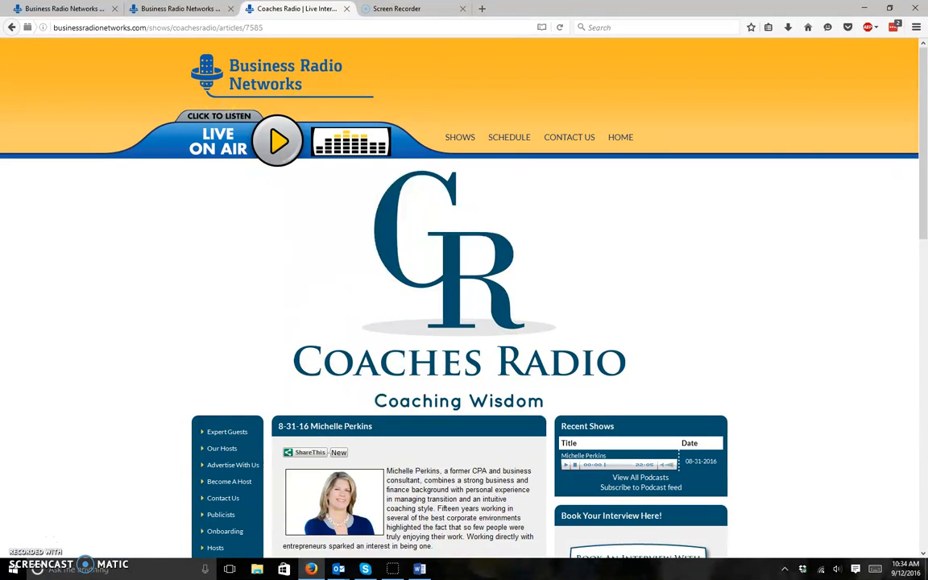
- Check the administration's Coaches Radio article list for the new 10-12-16 article
left_click(161, 8)
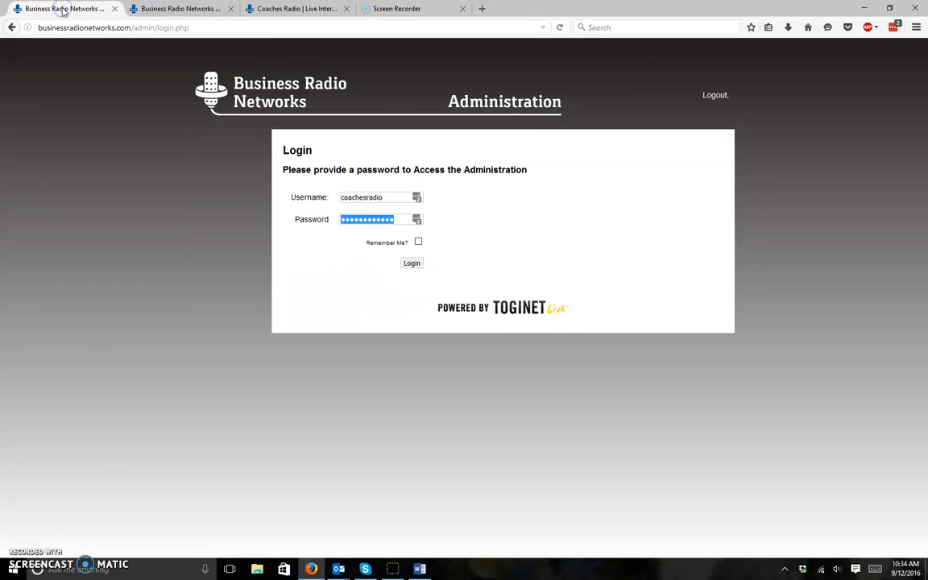
left_click(269, 10)
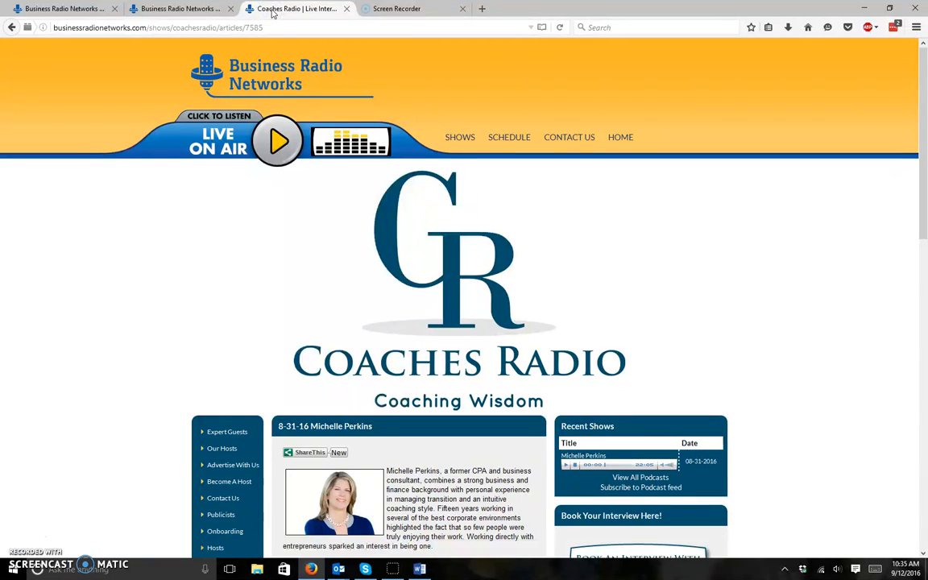
left_click(158, 9)
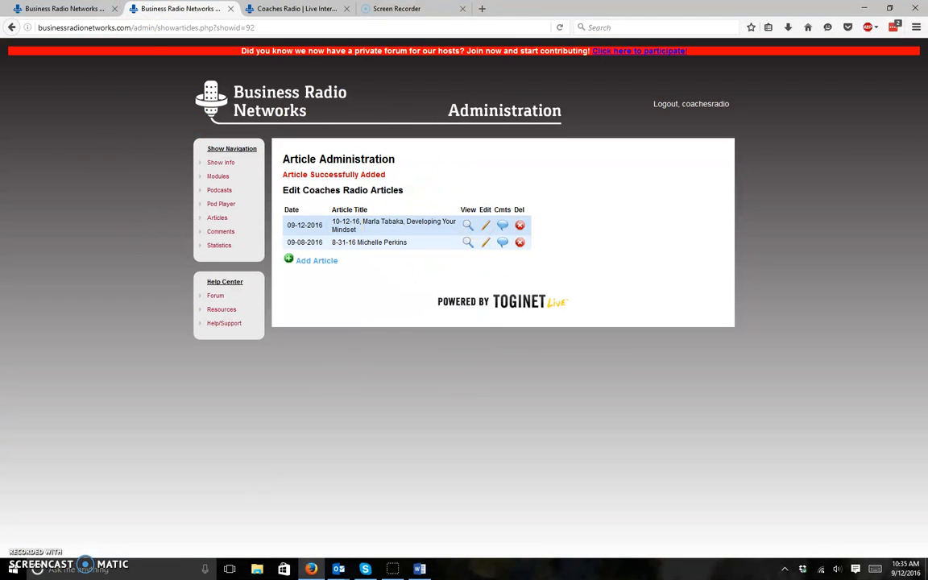
left_click(269, 9)
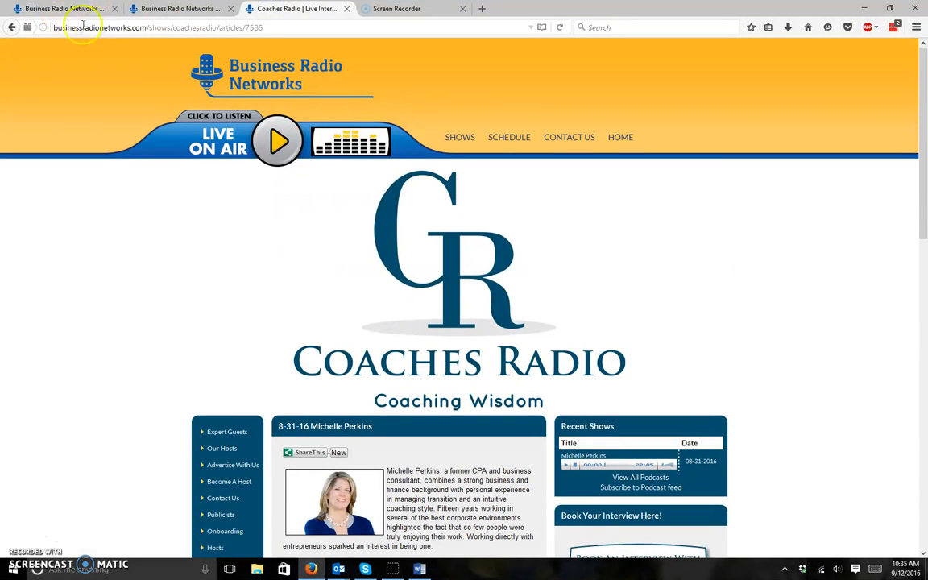
- Return from the 8-31-16 article to the Coaches Radio show page and reload it
left_click(12, 26)
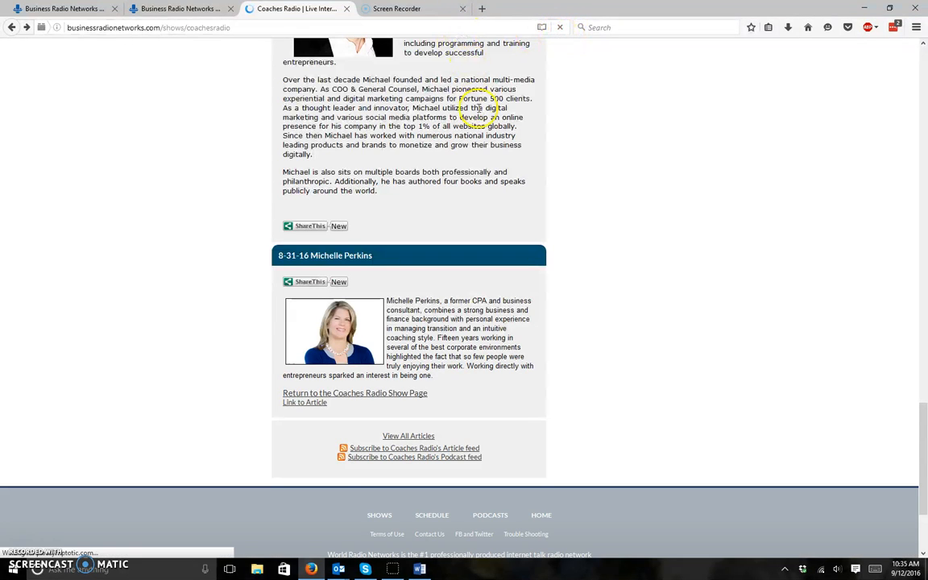
scroll(477, 109, "up", 10)
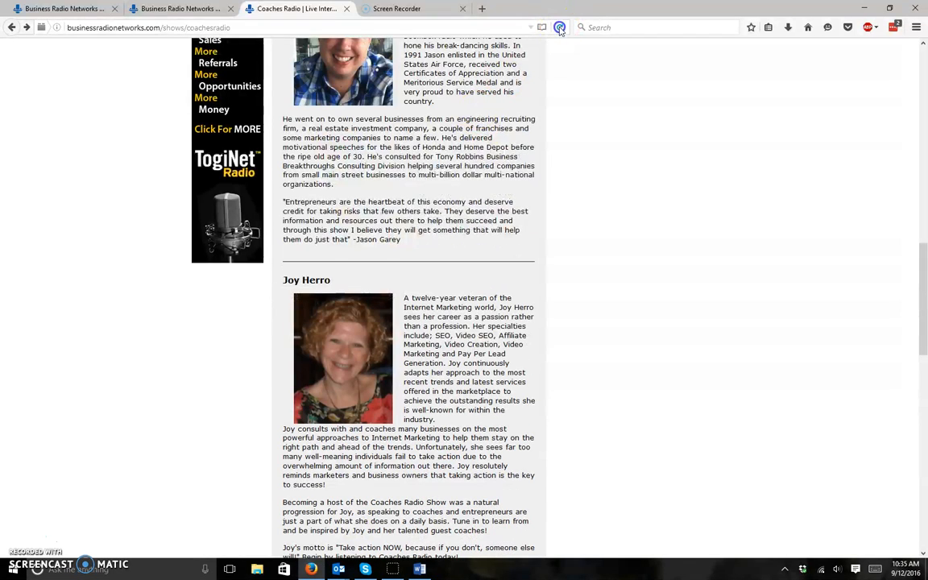
left_click(560, 27)
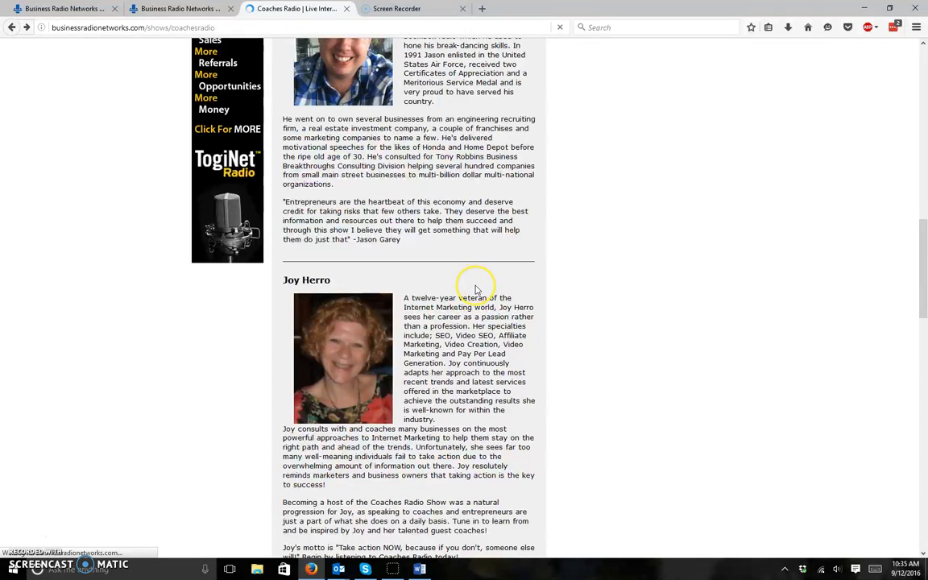
scroll(451, 284, "down", 4)
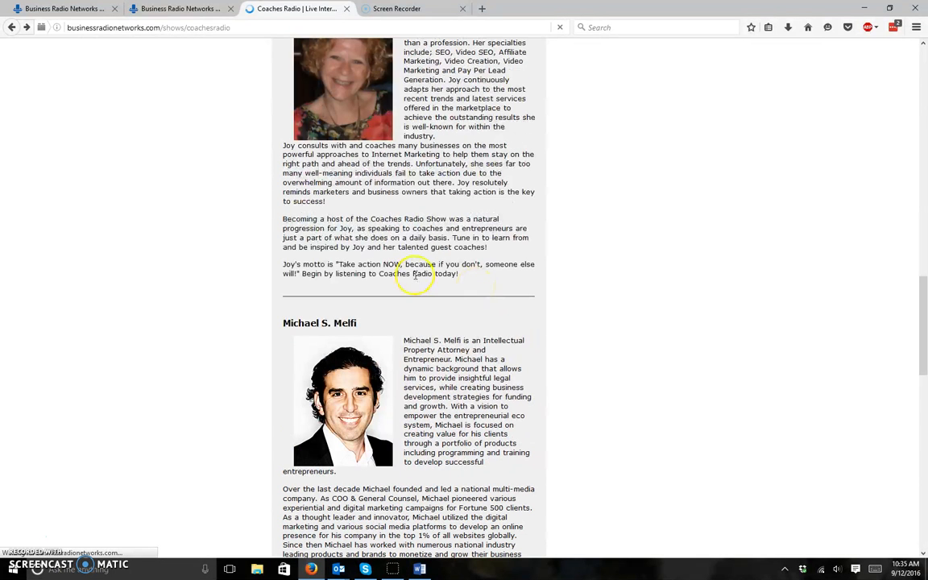
left_click(187, 12)
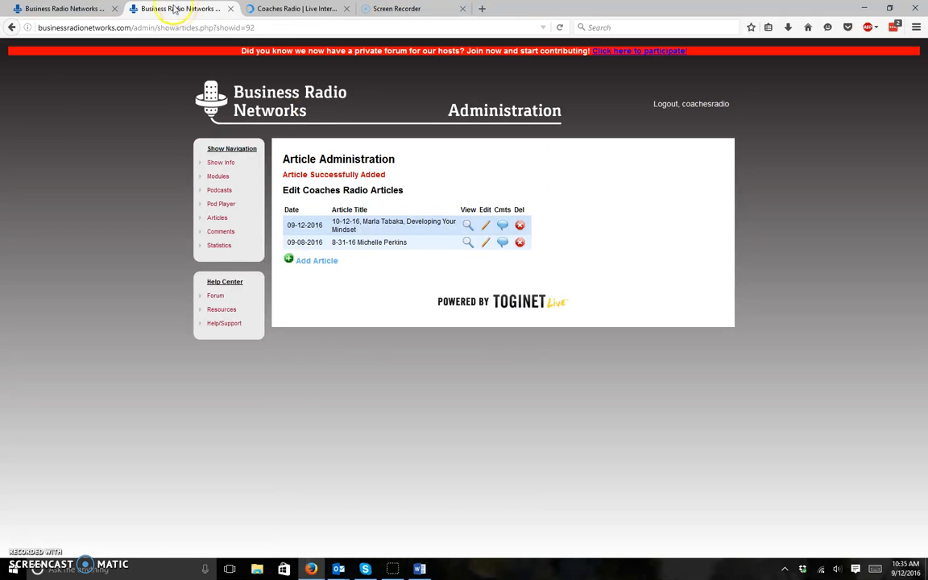
left_click(74, 9)
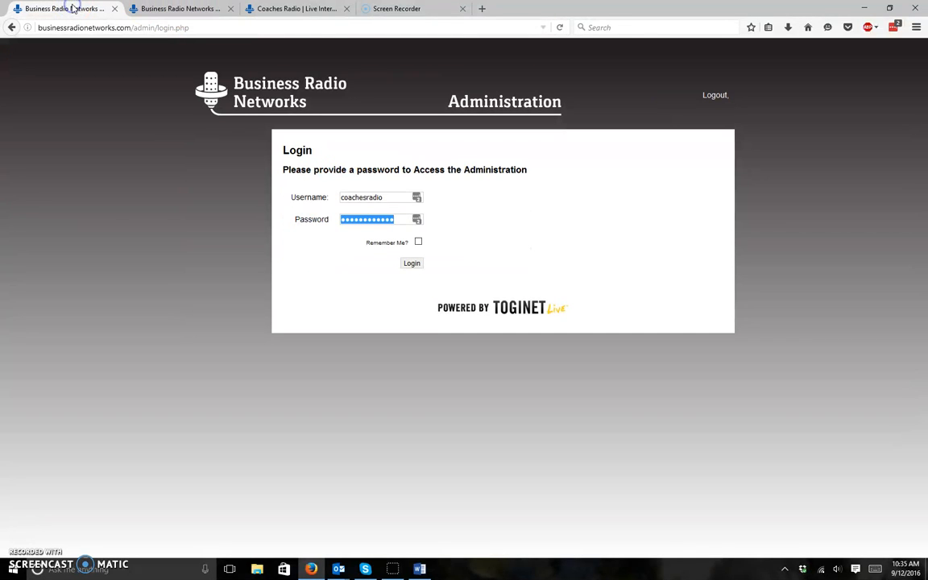
left_click(302, 9)
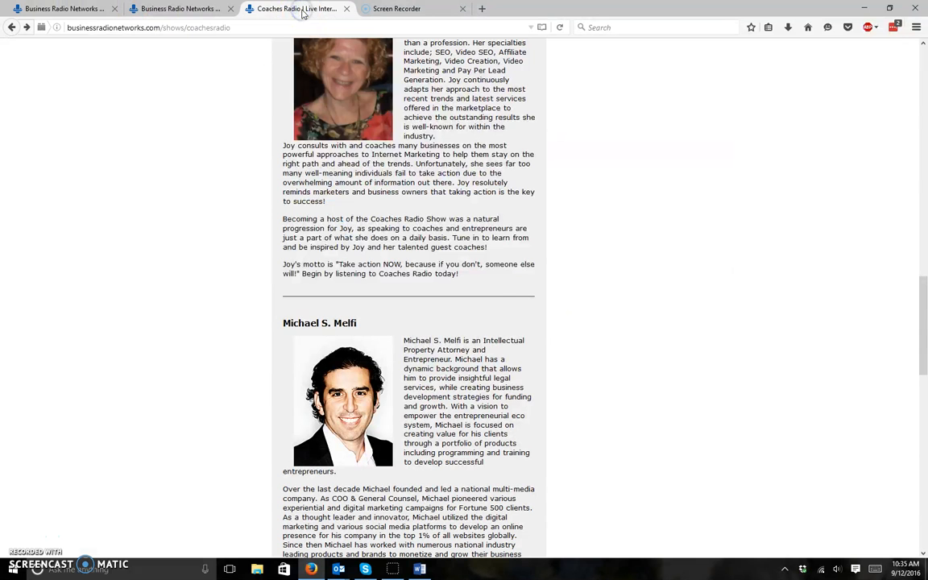
- Examine how the new 10-12-16 article's title, heading, headshot, links and bio text appear on the show page
scroll(486, 281, "down", 10)
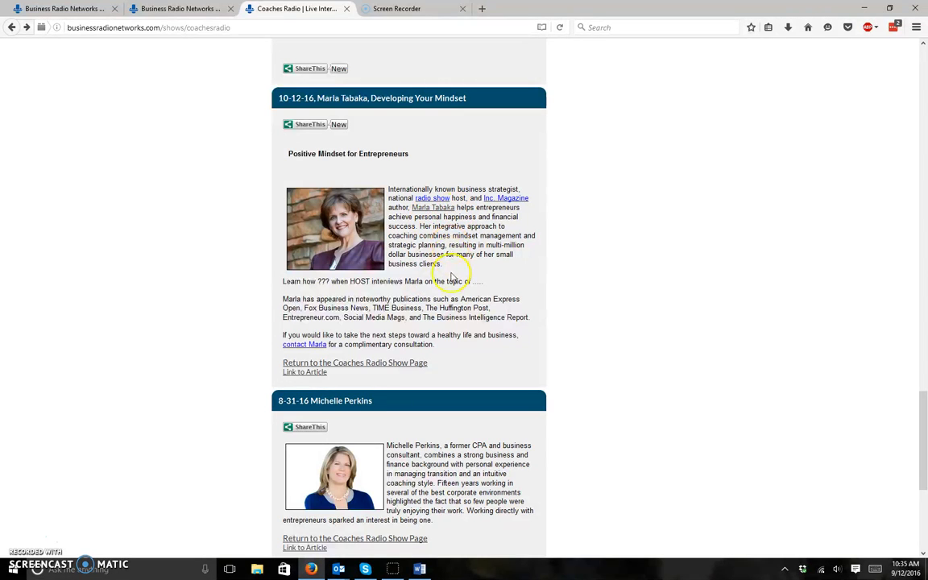
scroll(450, 242, "up", 3)
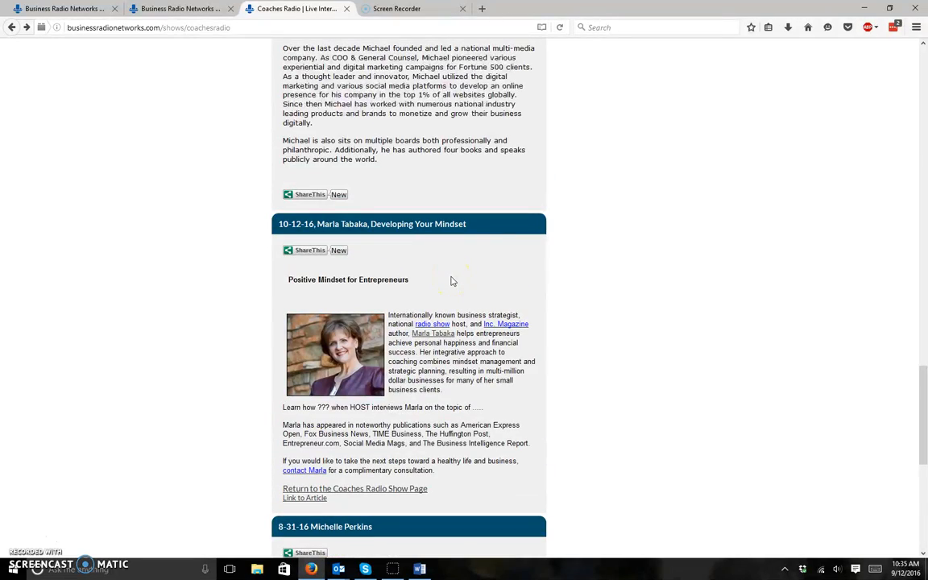
scroll(452, 280, "up", 15)
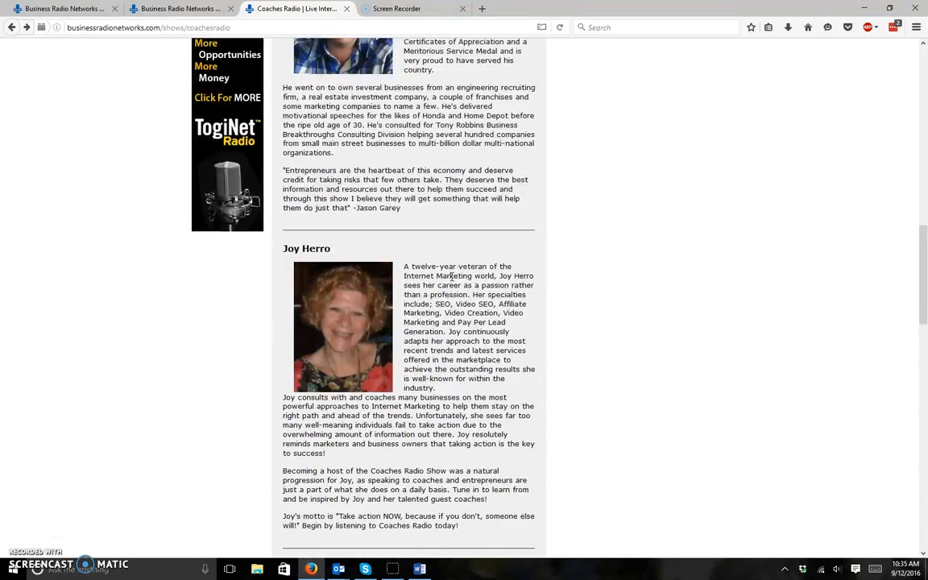
scroll(451, 281, "up", 10)
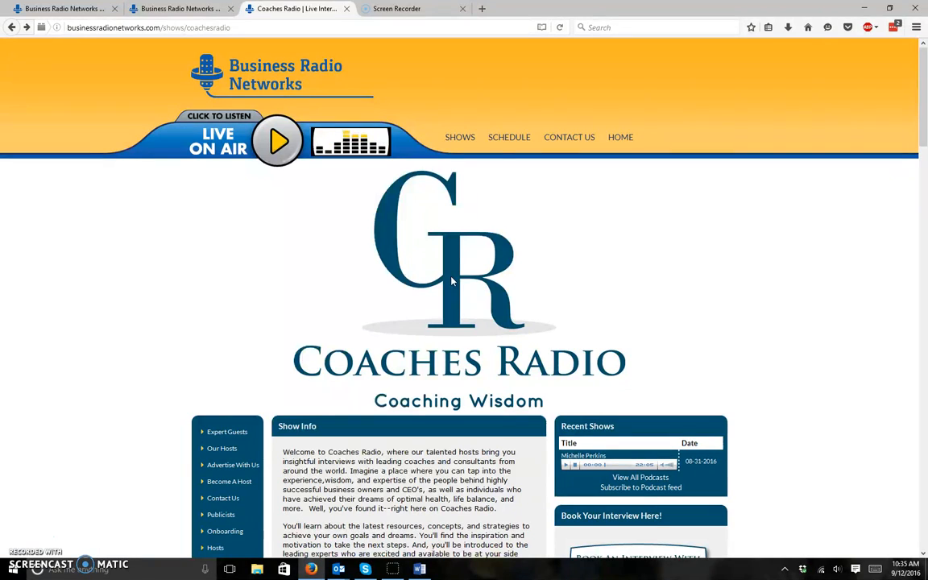